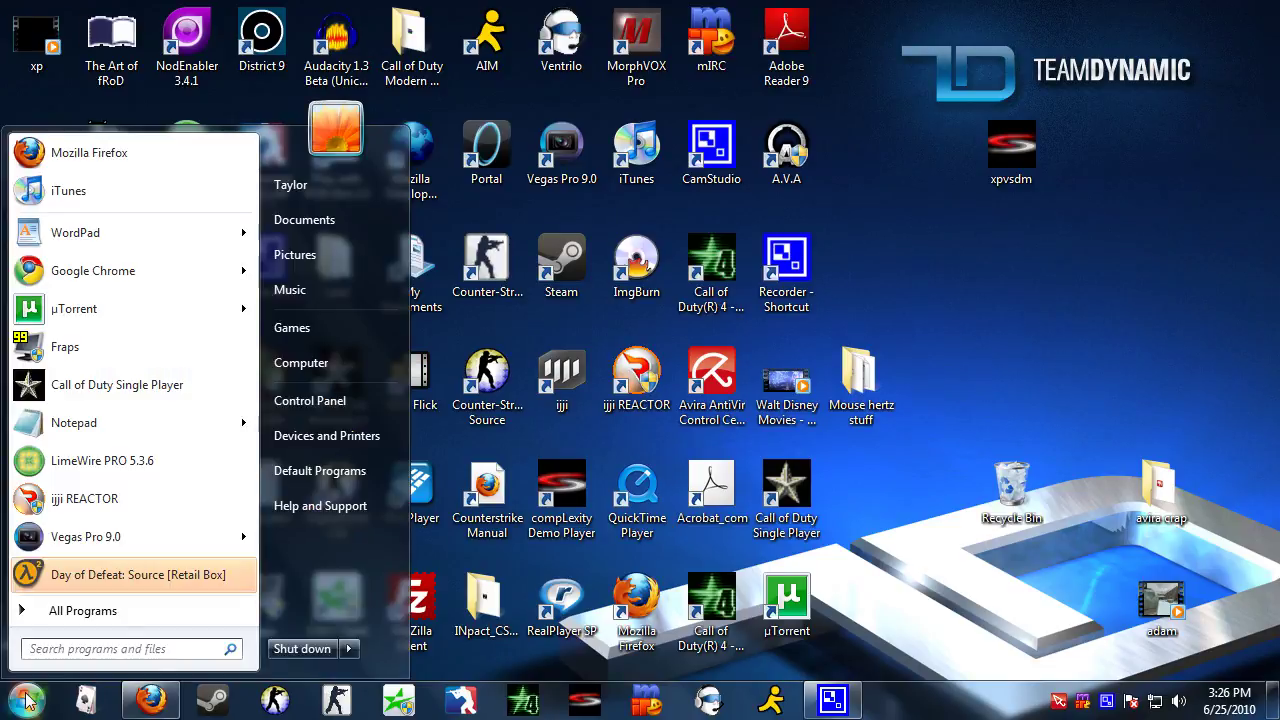
- Start a new Notepad document, raise the window, and enter cl_cmdrate 66
left_click(96, 432)
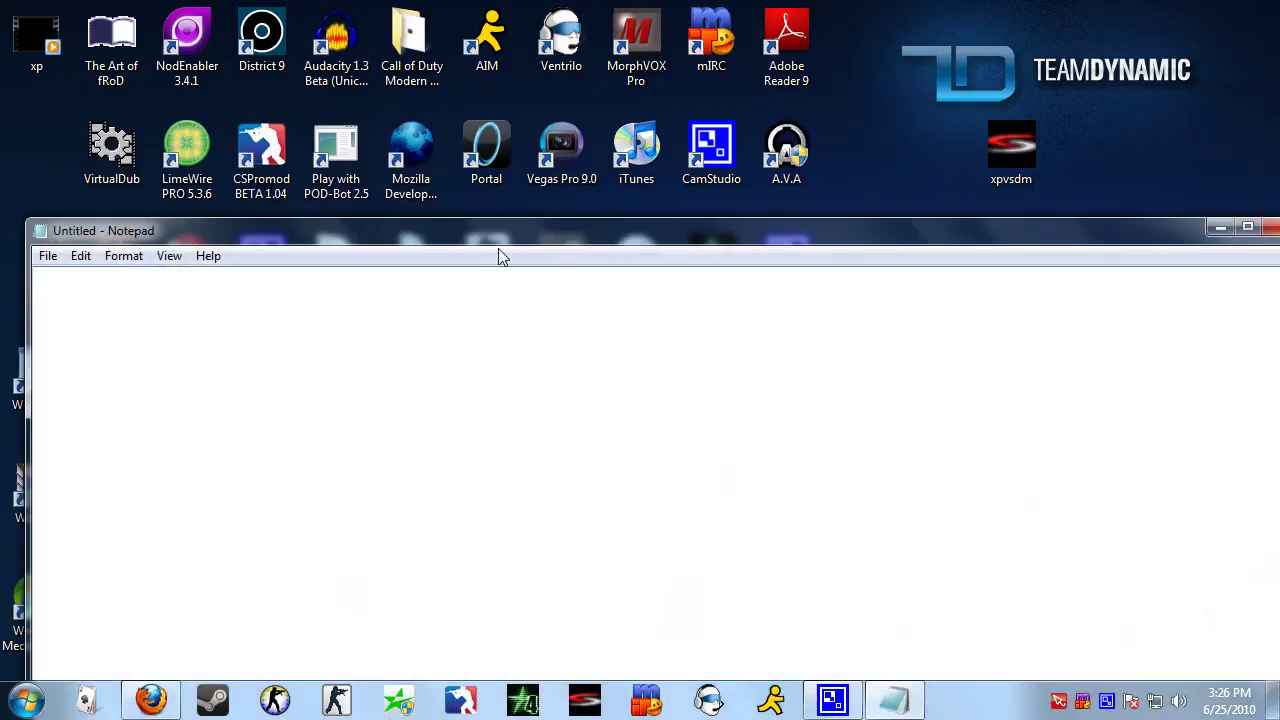
left_click_drag(514, 236, 530, 112)
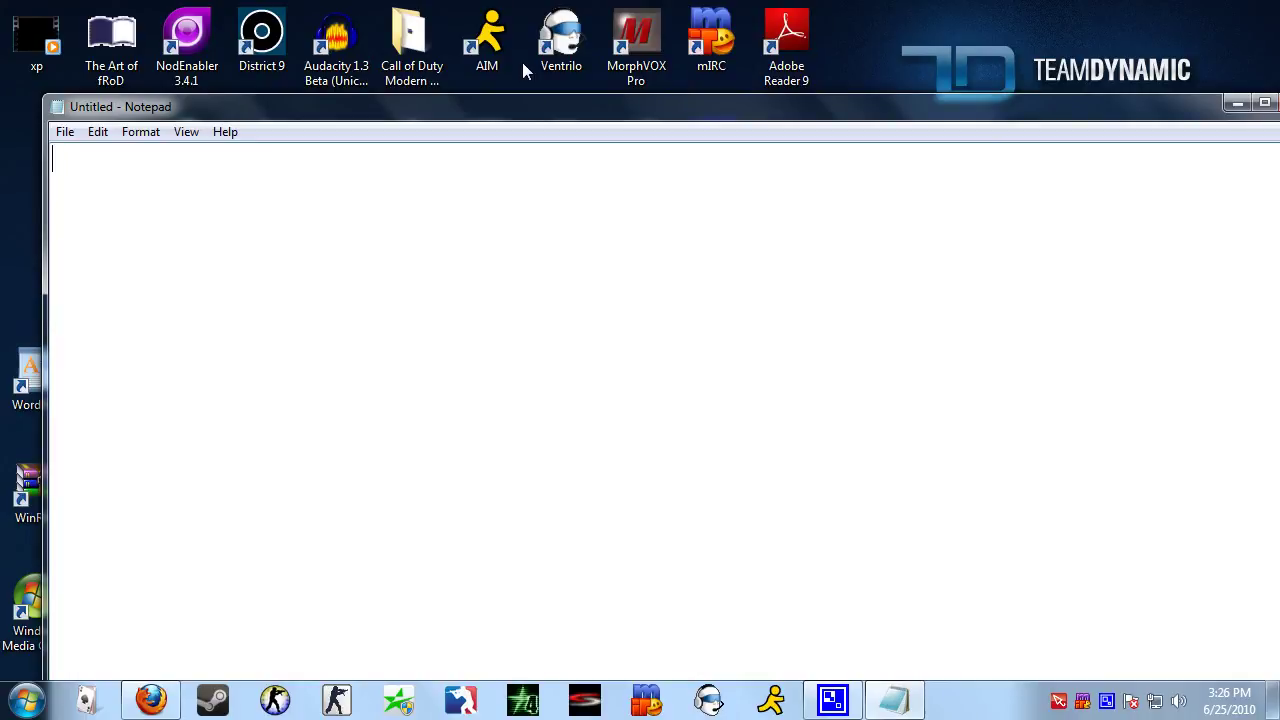
type("cl_cmdrate")
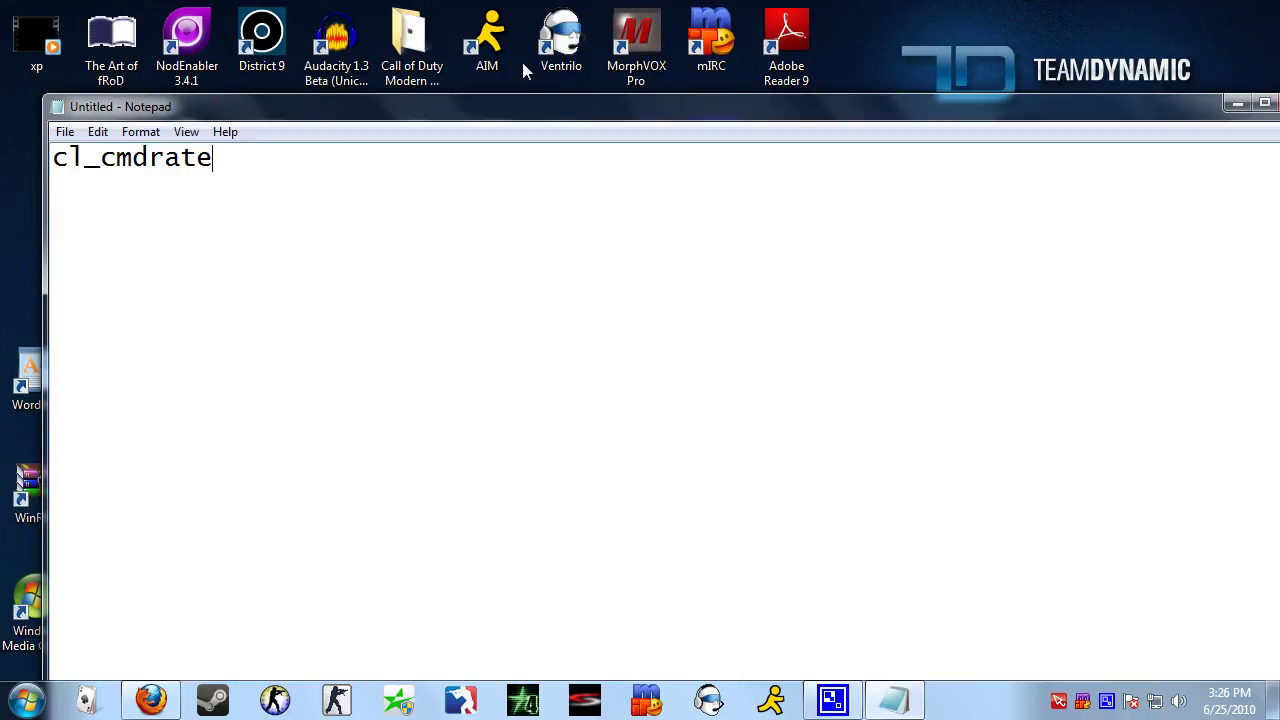
type(" 66")
- Add lines cl_updaterate 66 and rate 35000, then begin a zoom_sensitivity line
key("Return")
type("cl_updaterate")
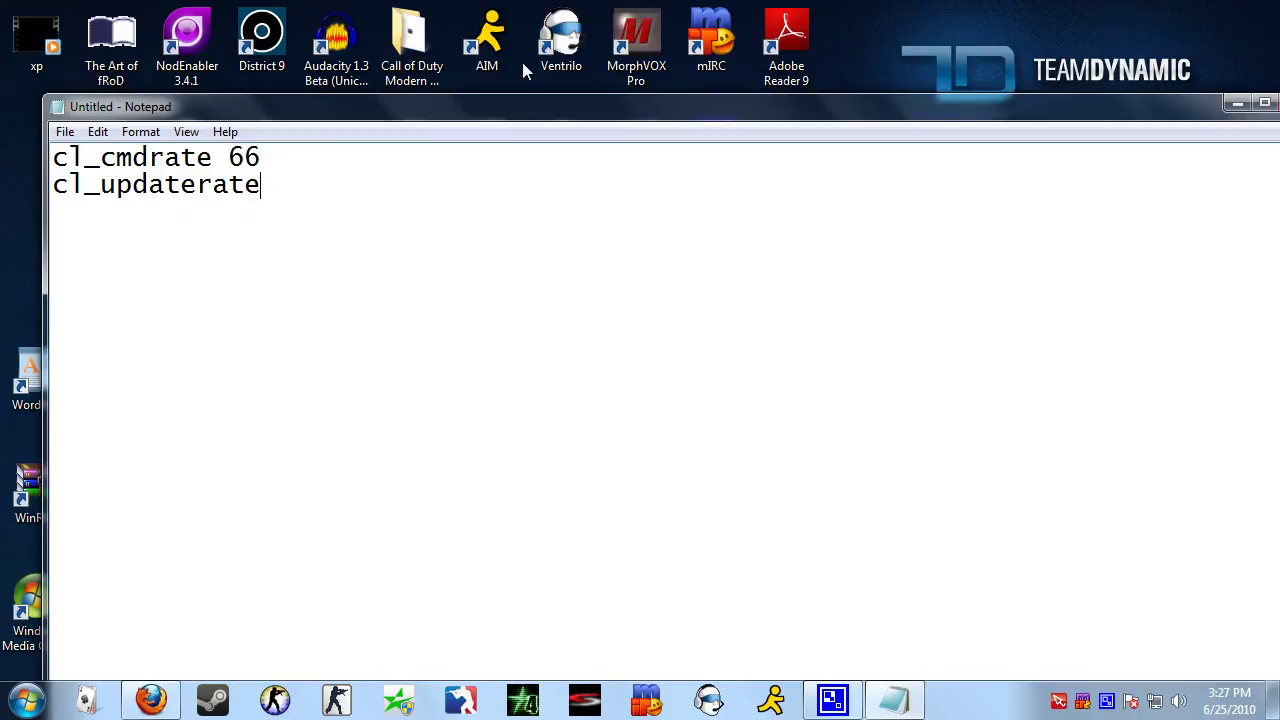
type(" 66")
key("Return")
type("rate 35000")
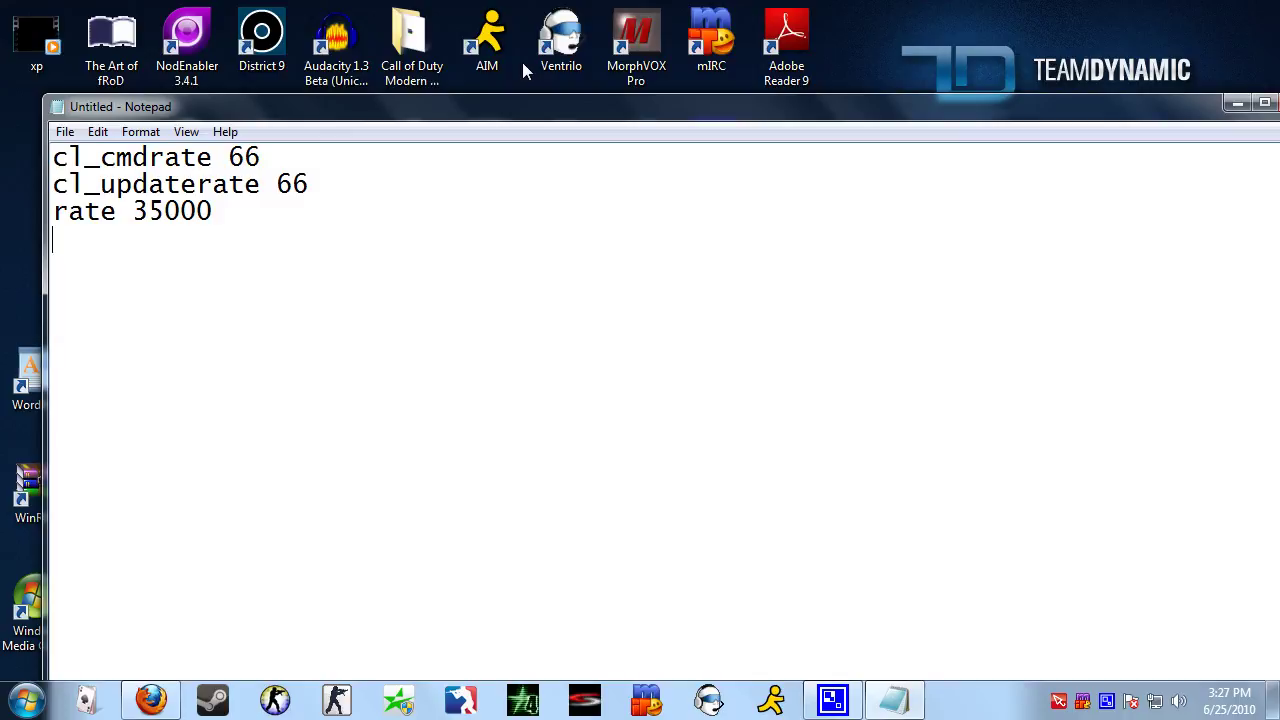
type("zoom_sensitivity")
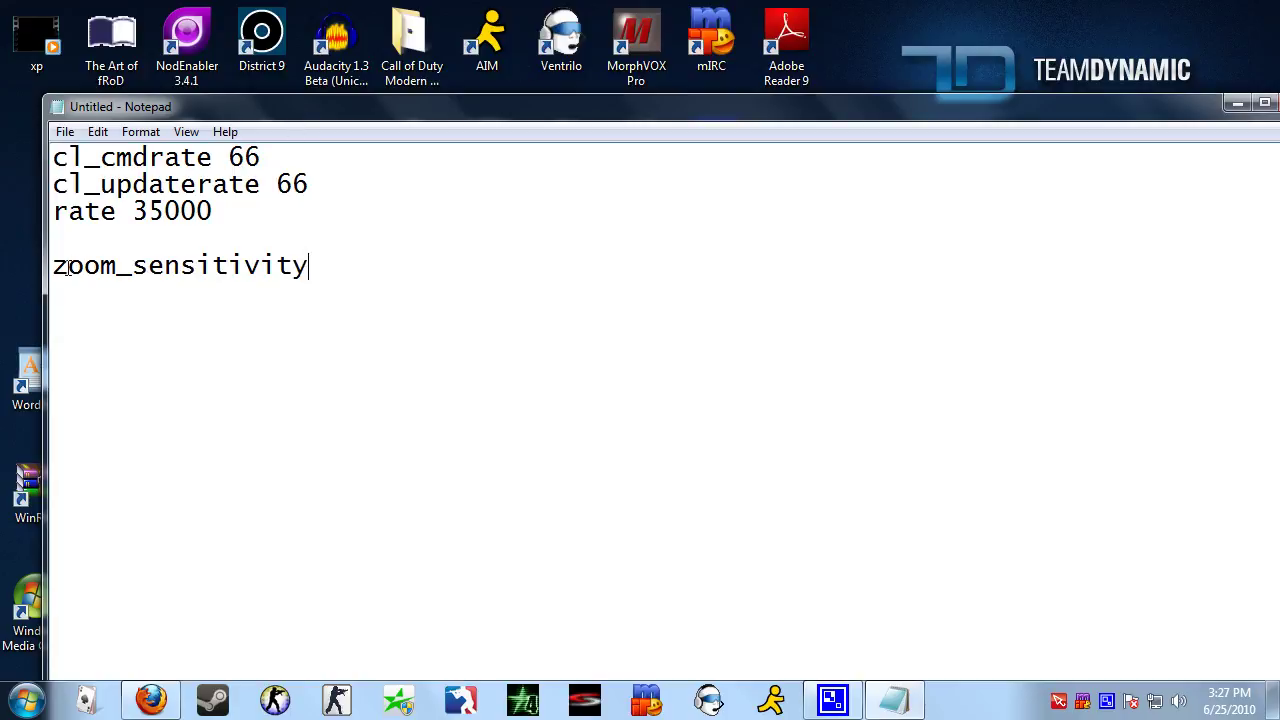
- Remove the blank line and complete the setting as zoom_sensitivity_ratio 0.9
key("BackSpace")
left_click(322, 241)
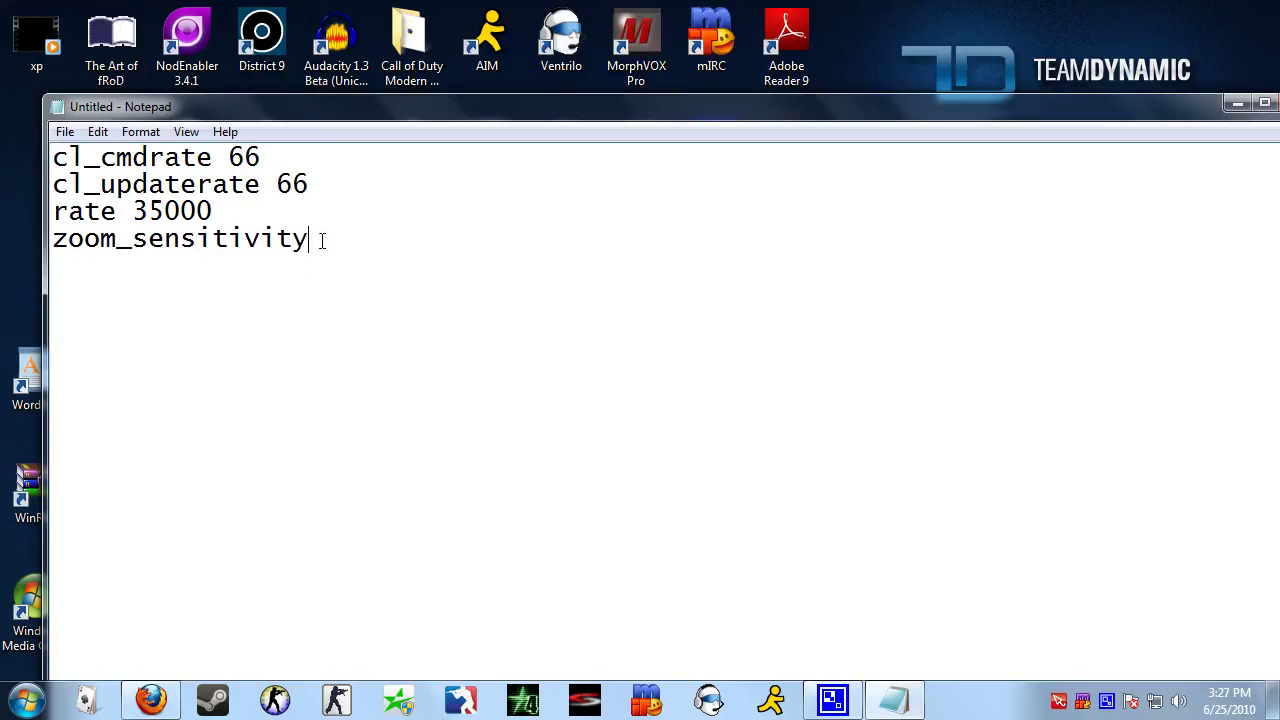
type("_ratio 0.9")
- Add the lines bind "p" "say you suck" and exec fps
key("Return")
type("bind")
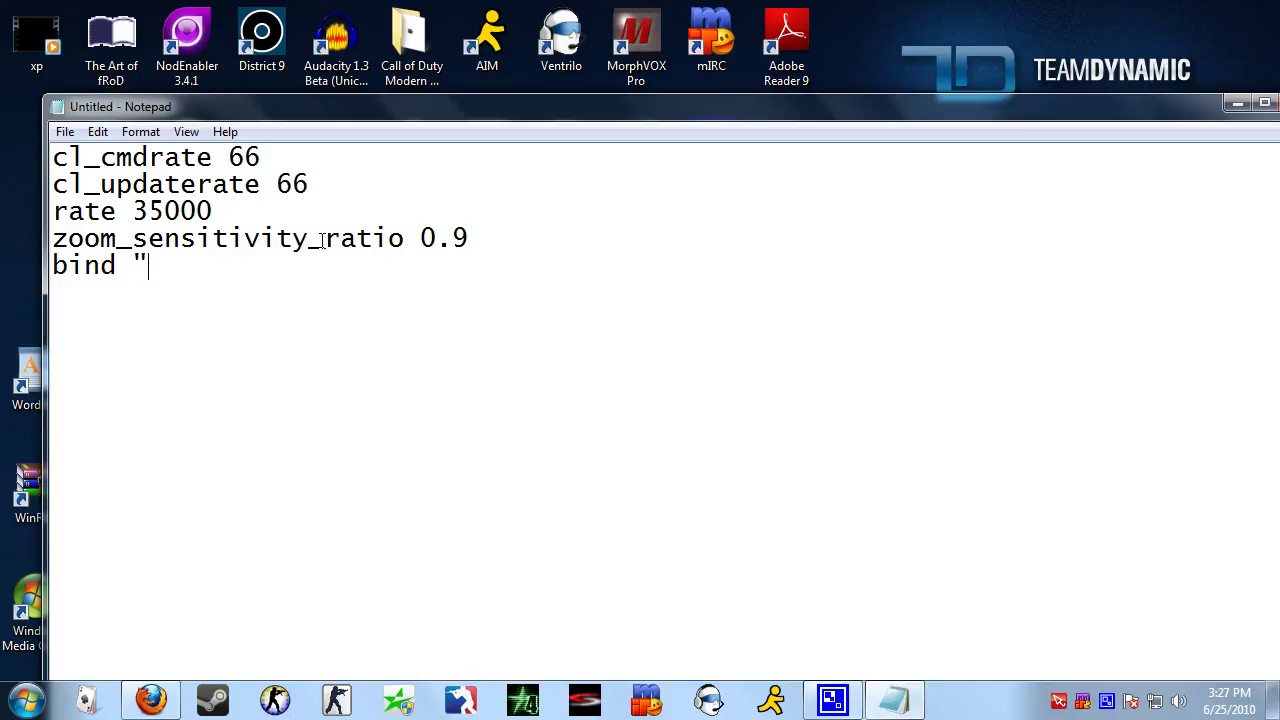
type(" \"p\" \"say you suck")
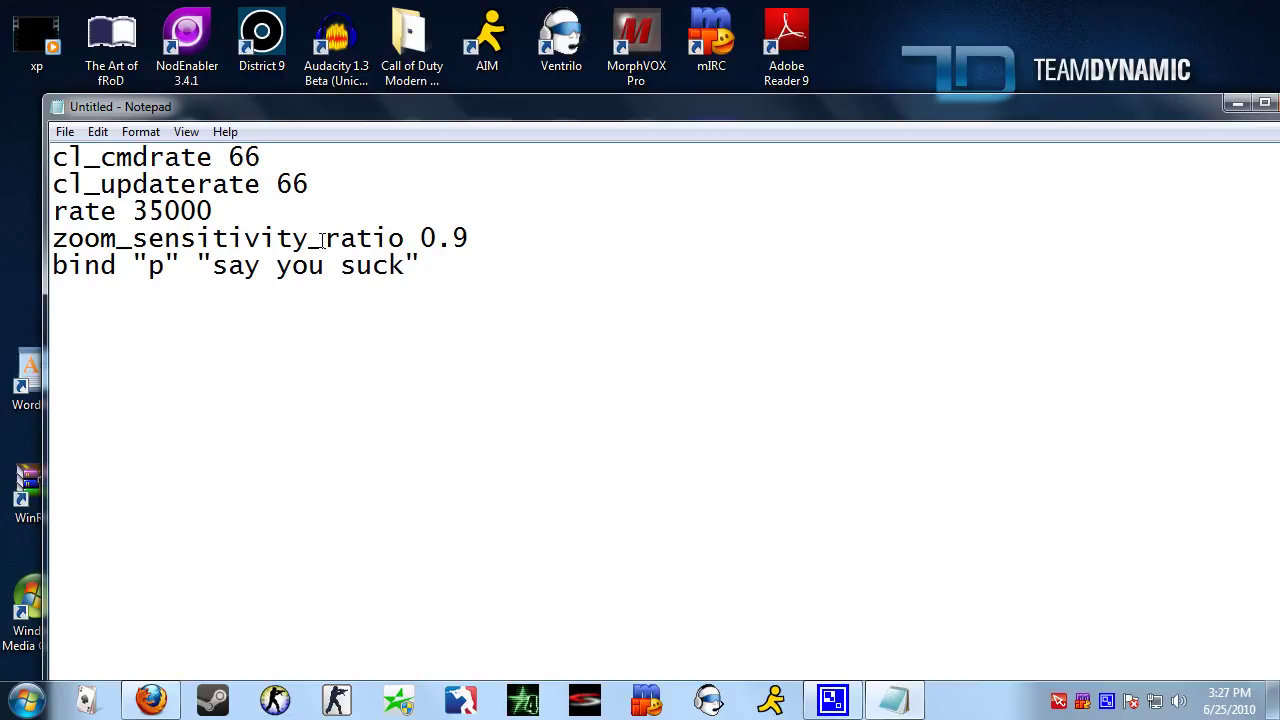
key("Return")
type("exec fps")
- Open Save As and browse into C:\Program Files
left_click(63, 134)
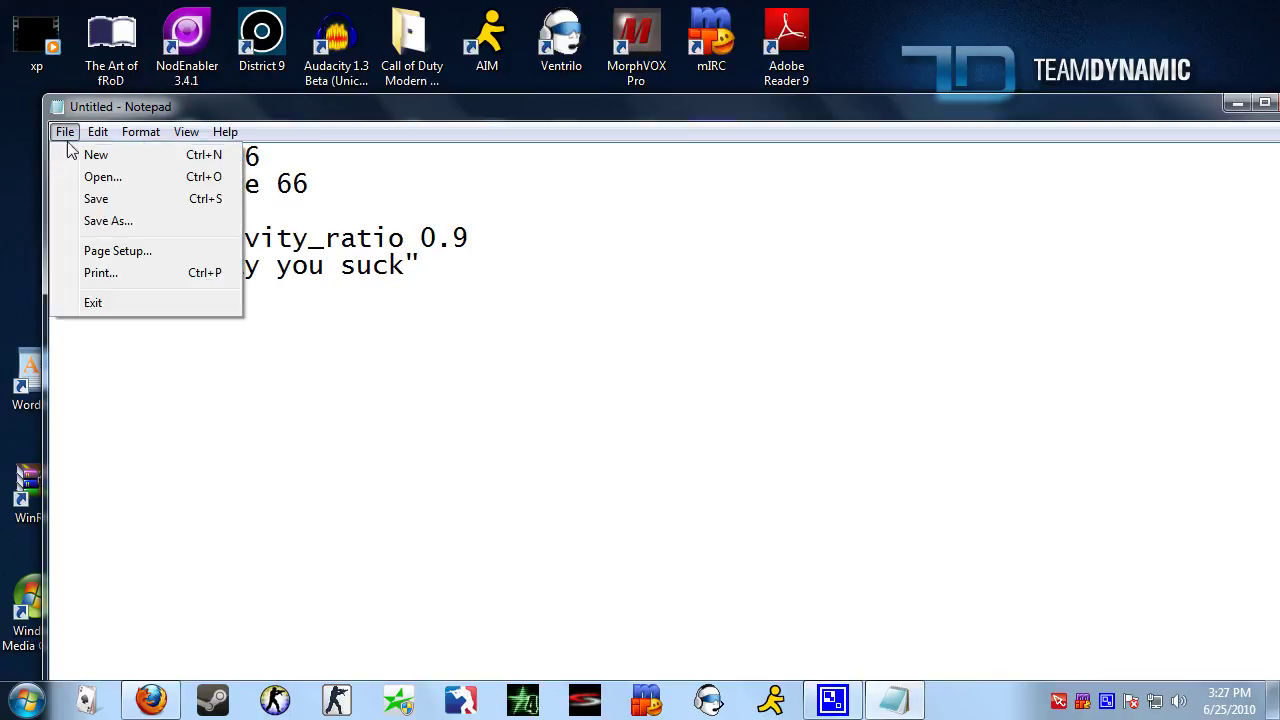
left_click(112, 222)
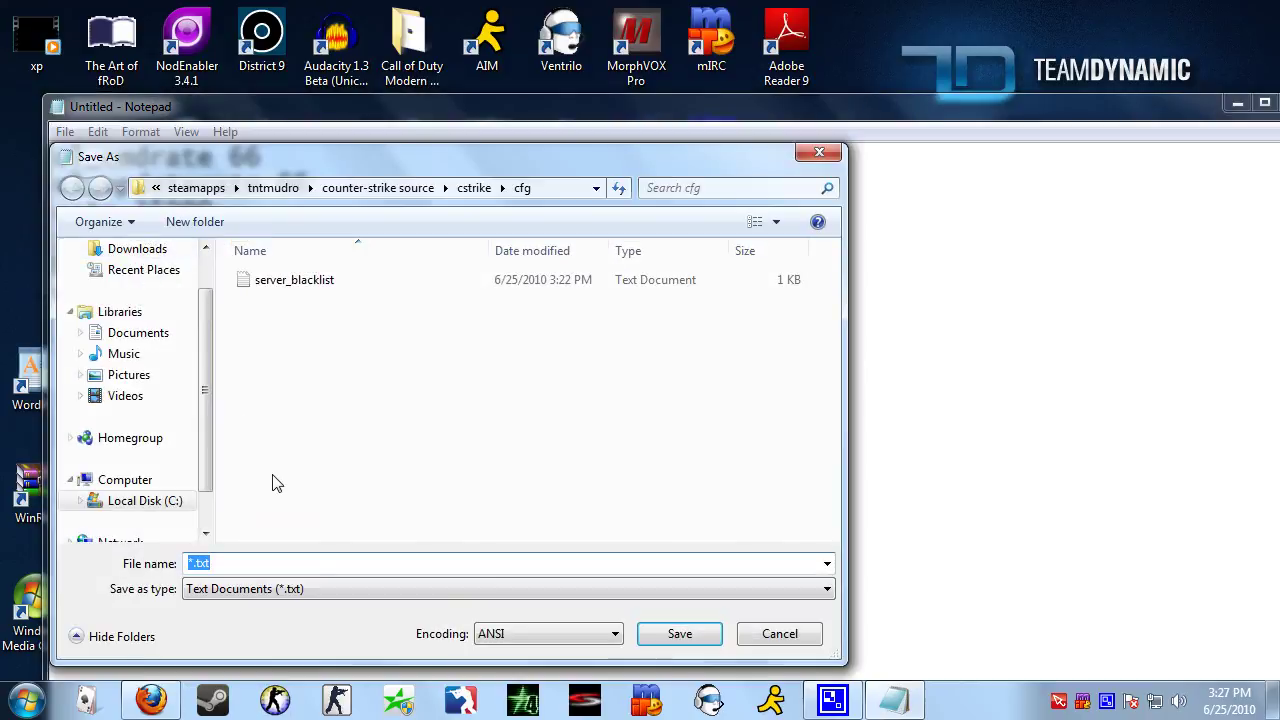
left_click(140, 500)
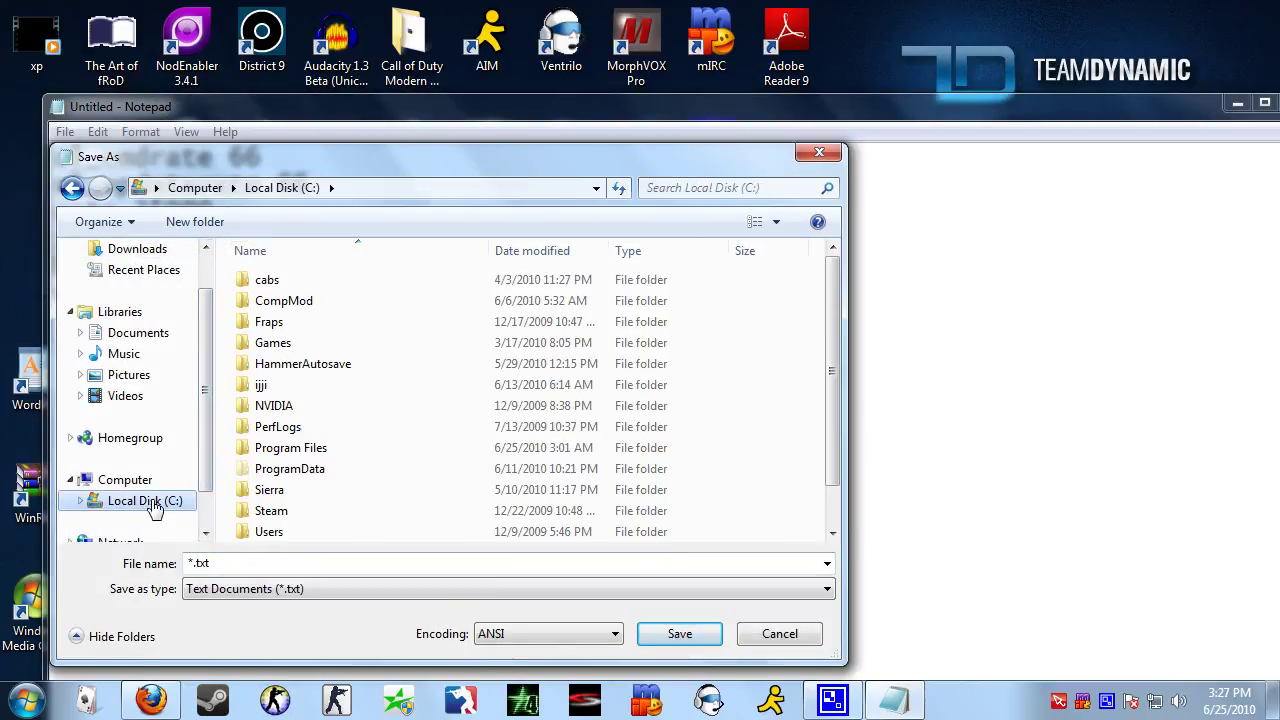
left_click(304, 455)
double_click(304, 455)
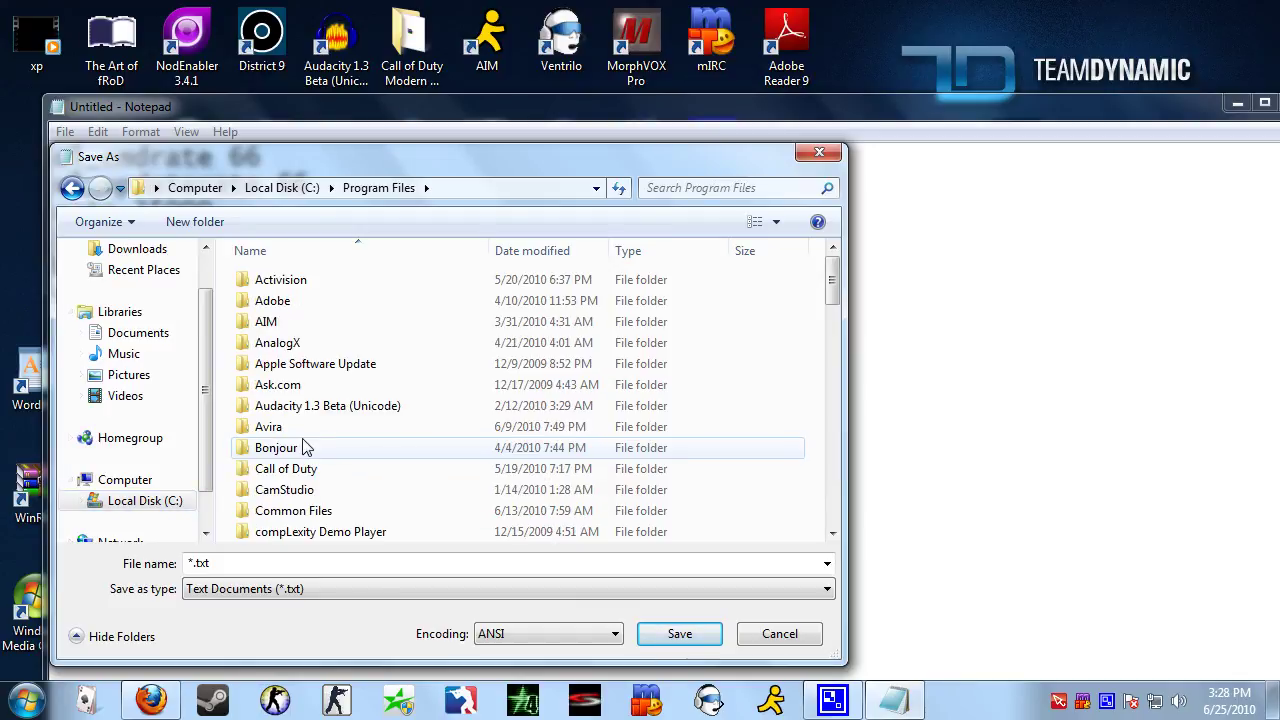
- Navigate Steam\steamapps\account folder\counter-strike source\cstrike\cfg and select the file name
scroll(390, 398, "down", 14)
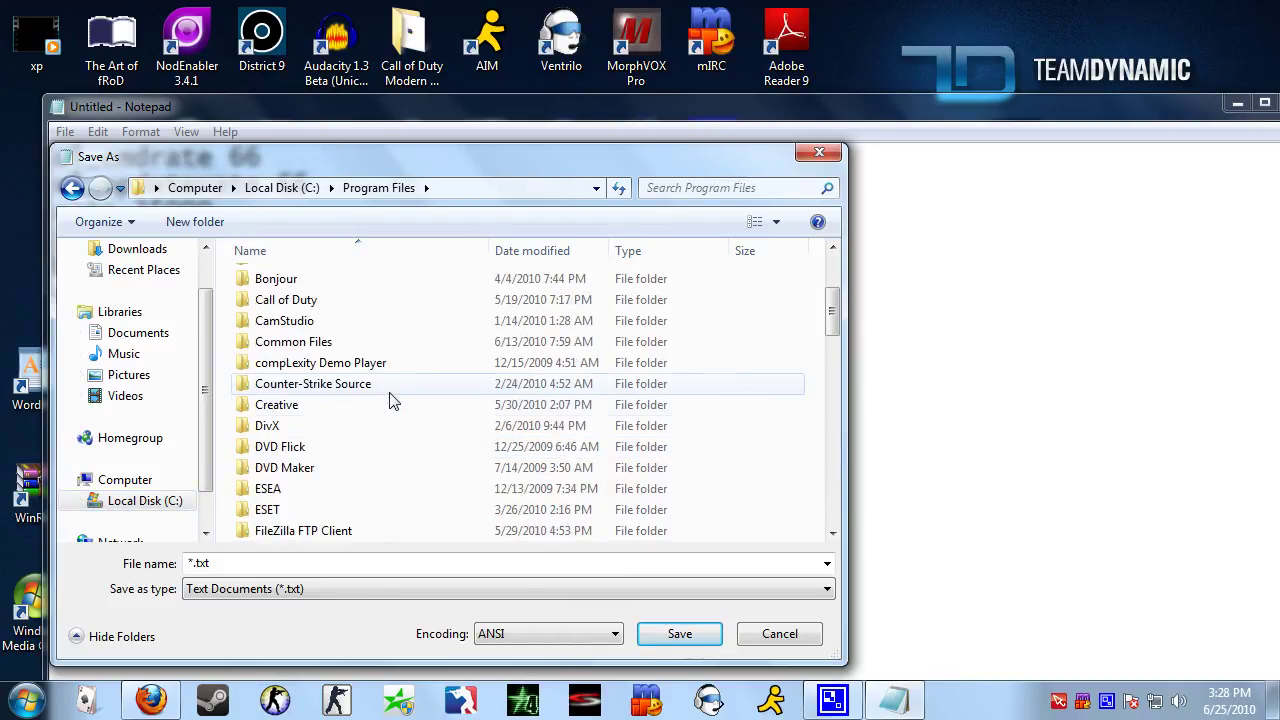
double_click(368, 488)
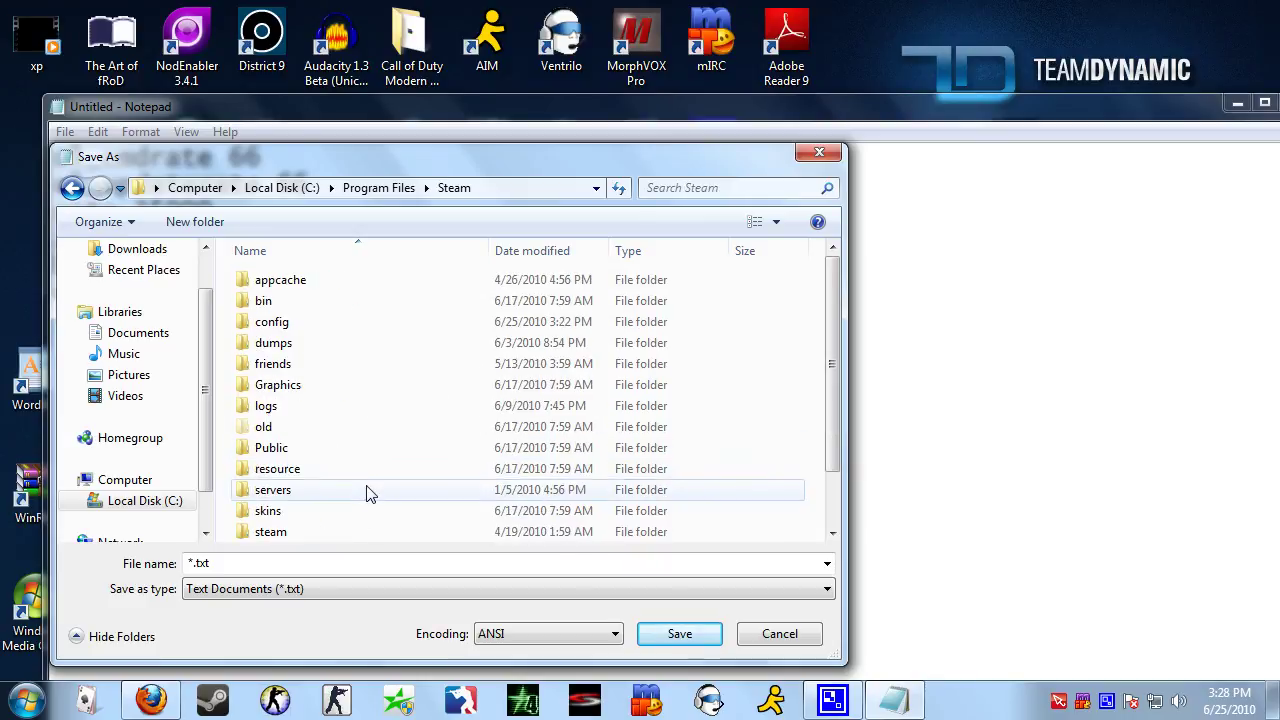
scroll(362, 470, "down", 2)
double_click(355, 489)
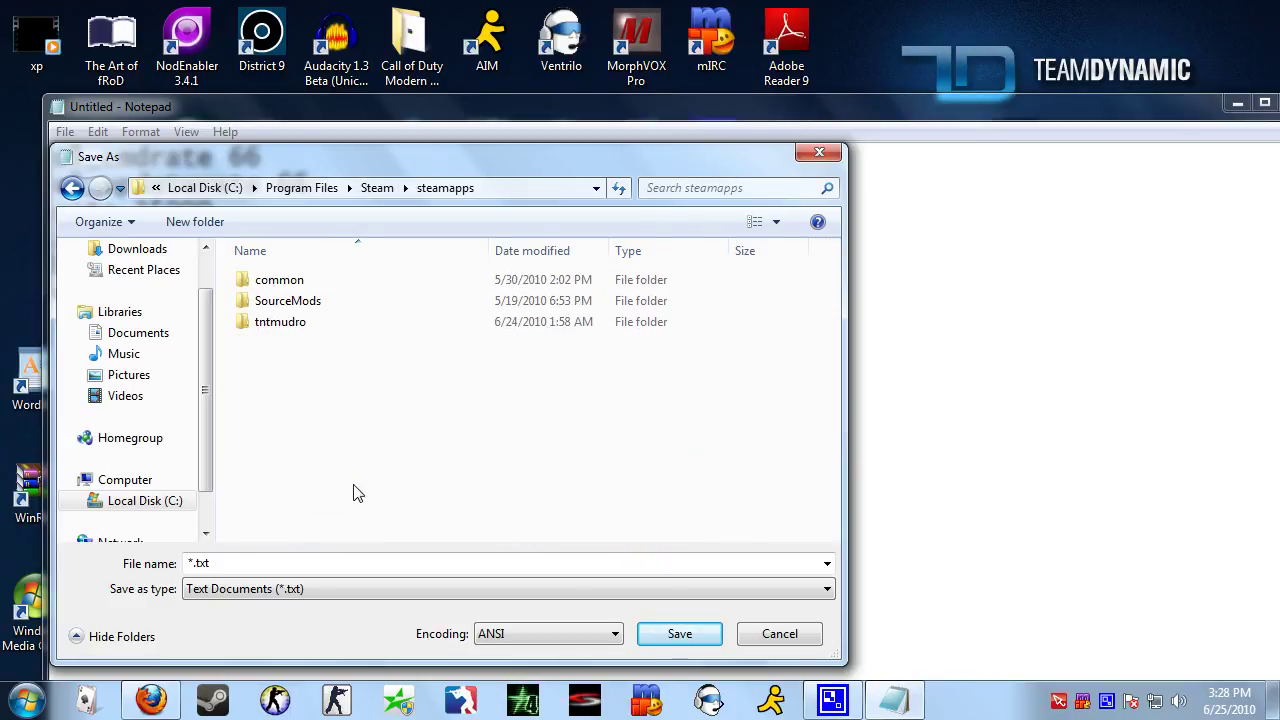
double_click(336, 324)
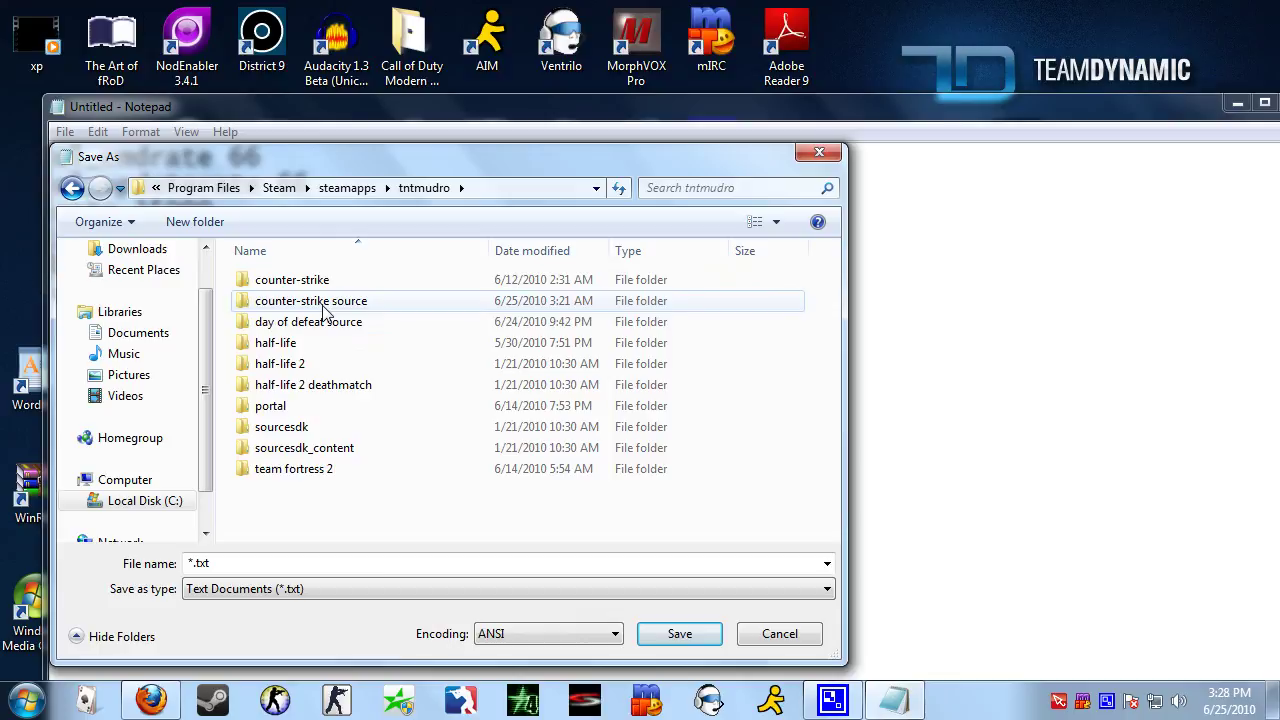
double_click(323, 302)
double_click(321, 313)
double_click(321, 322)
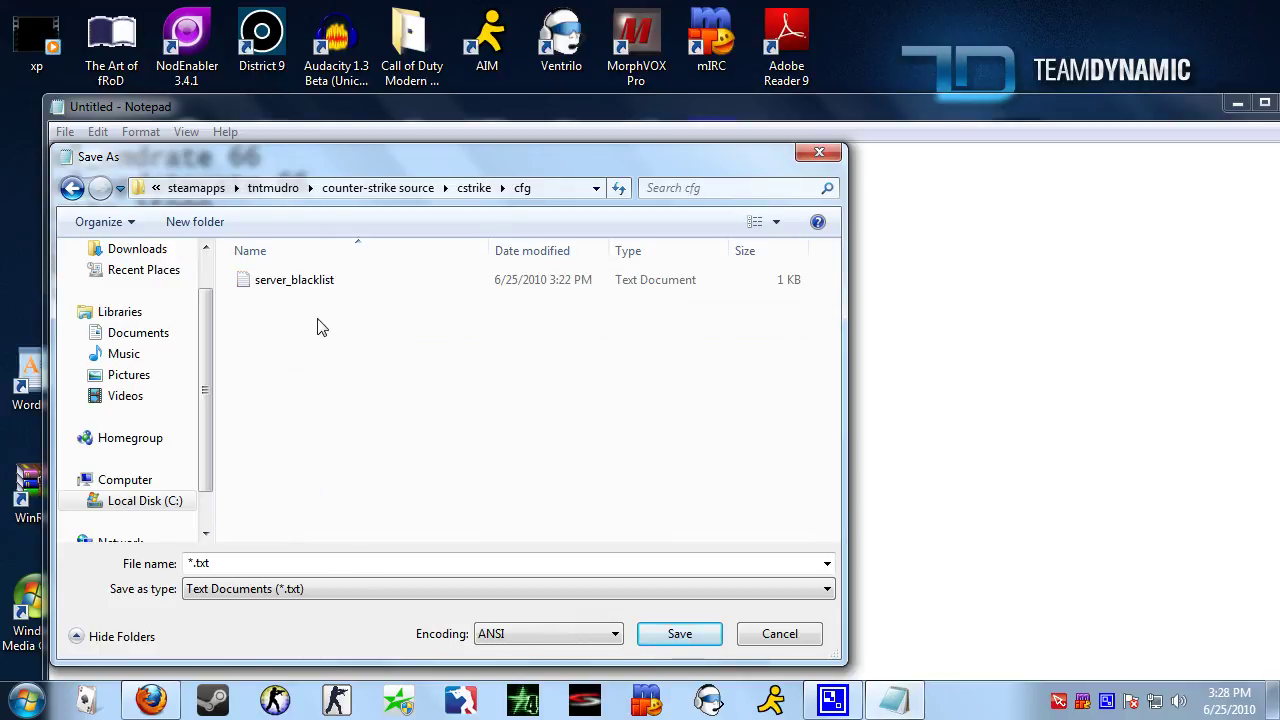
left_click_drag(225, 564, 81, 567)
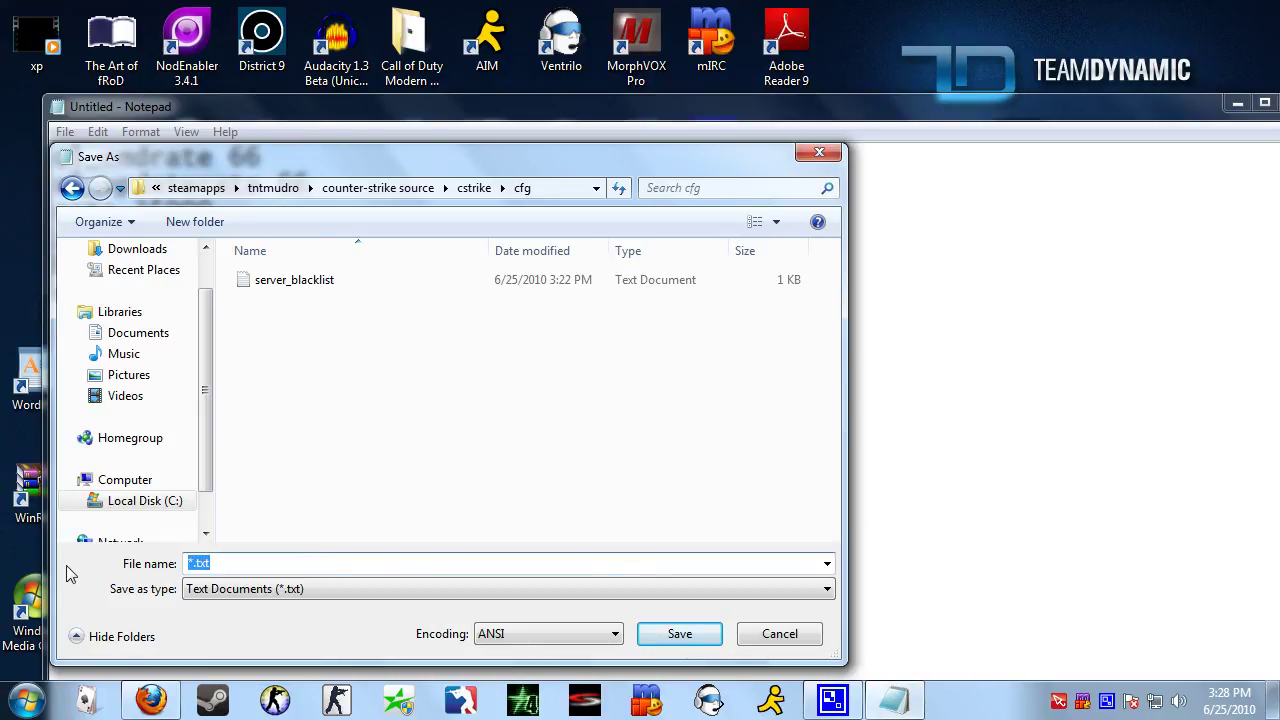
- Save the config as autoexec.CFG in the cfg folder, then close Notepad
type("autoexec.CFG")
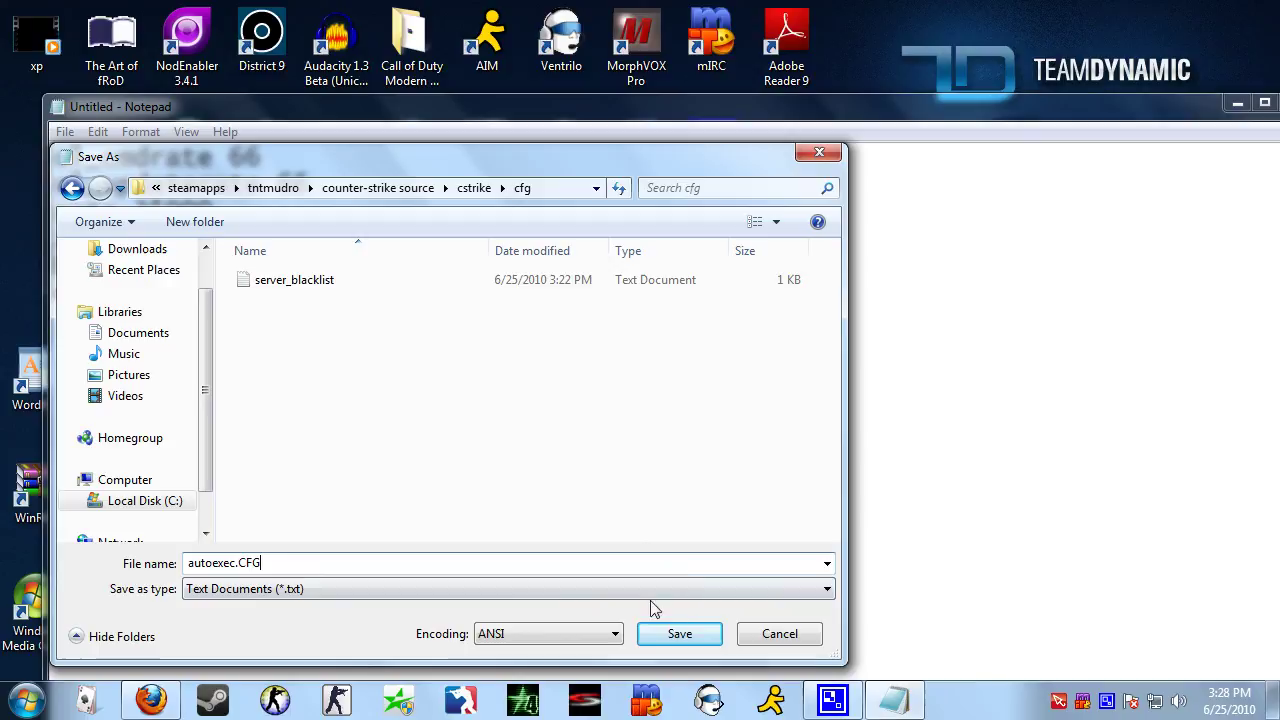
mouse_move(272, 563)
left_mouse_down()
mouse_move(172, 563)
mouse_move(294, 563)
left_mouse_up()
left_click(261, 563)
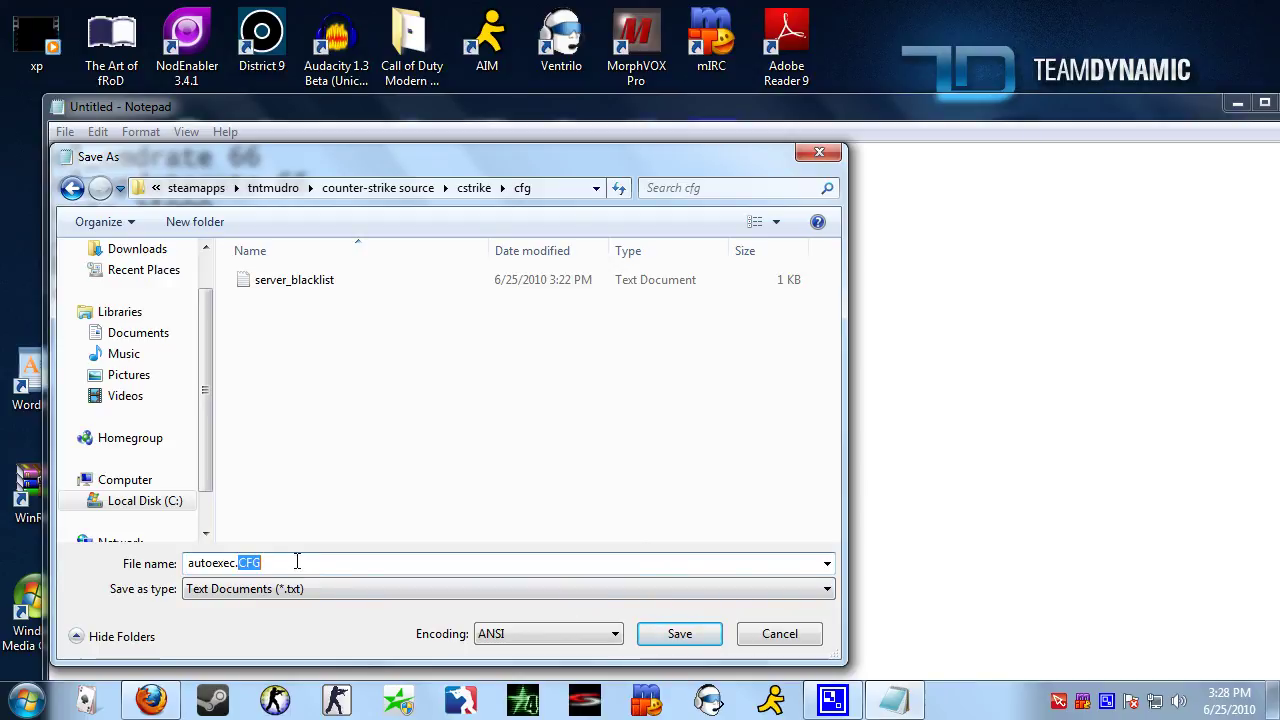
left_click(708, 634)
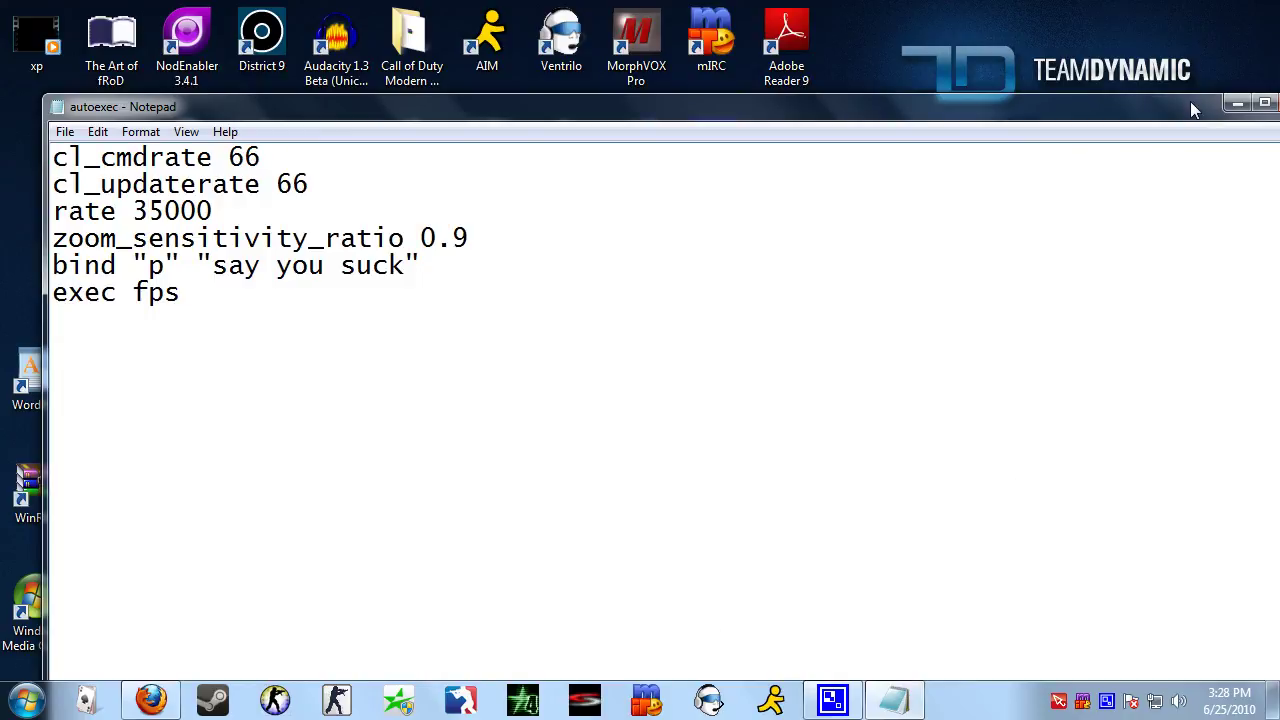
left_click_drag(1190, 101, 1149, 102)
left_click(1140, 108)
- From Start > Computer, open C:\Program Files\Steam in Explorer
left_click(25, 712)
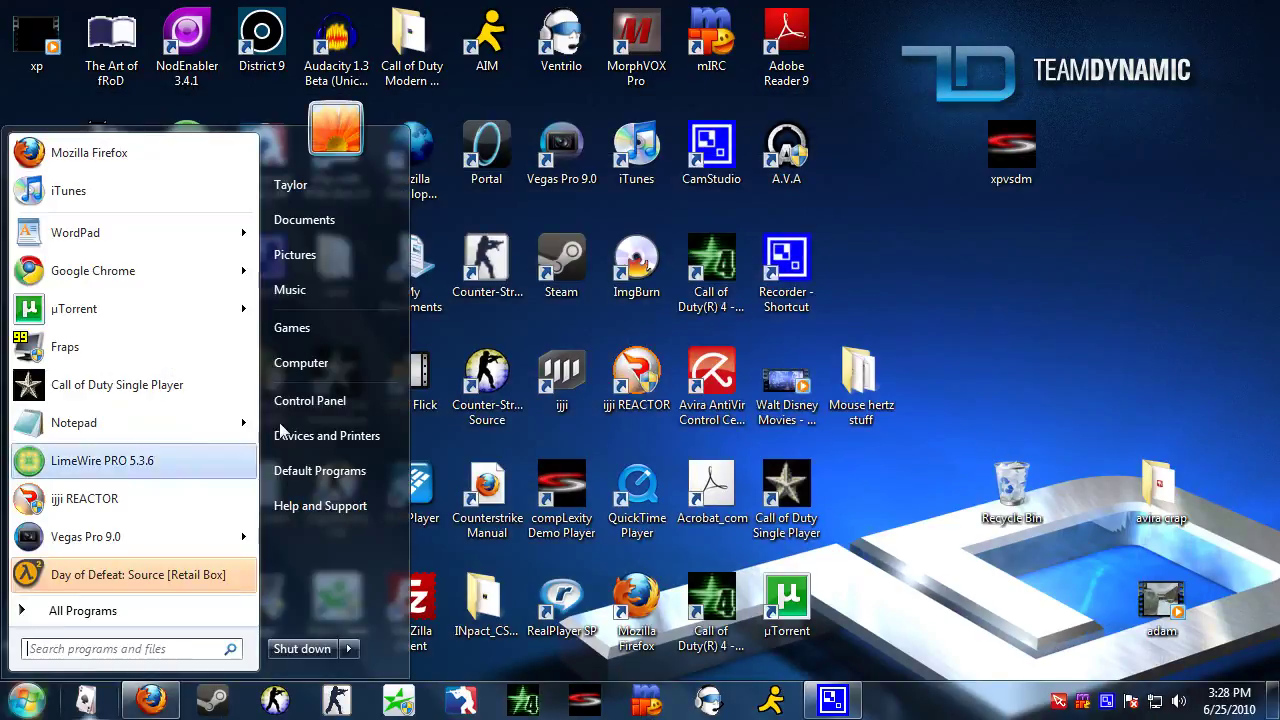
left_click(325, 361)
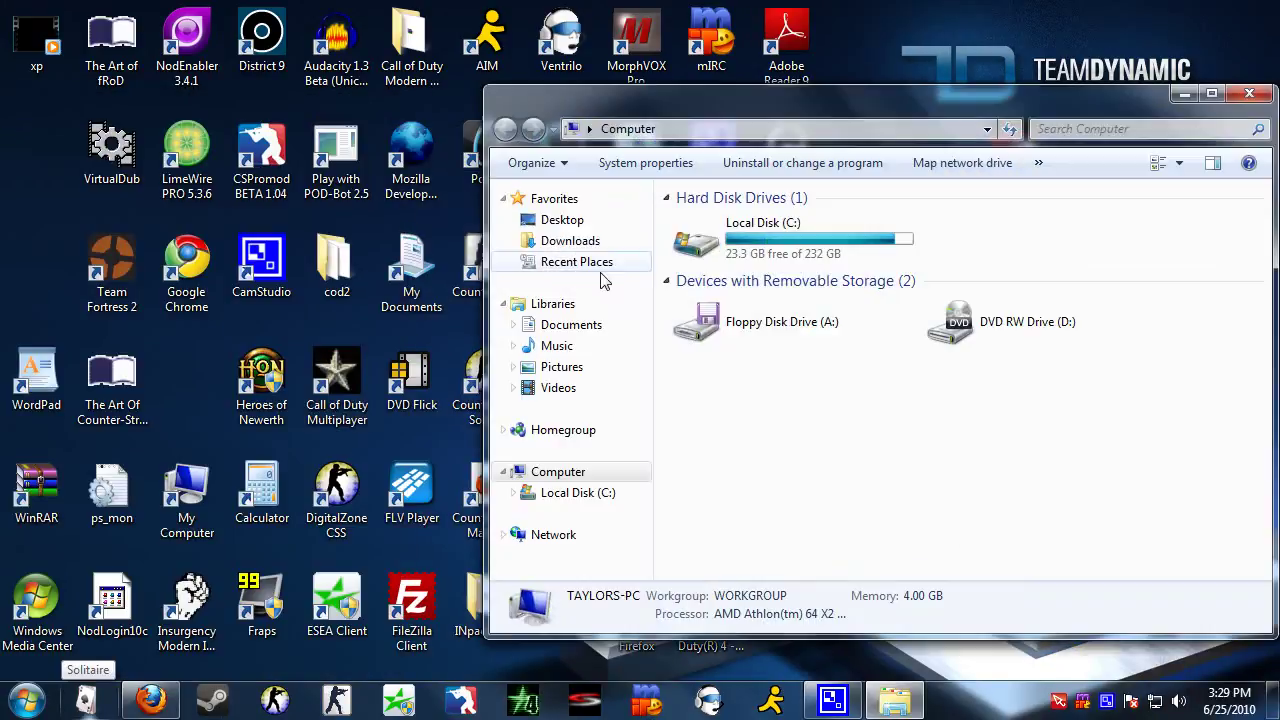
double_click(798, 258)
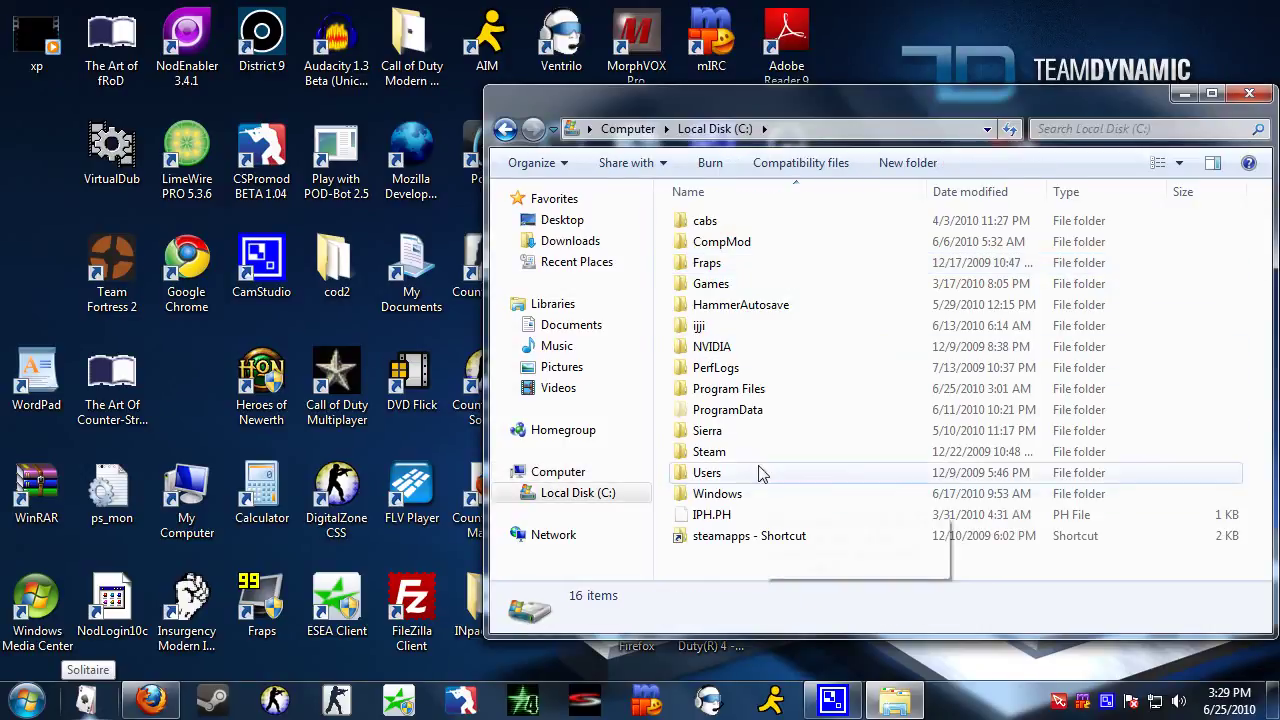
double_click(766, 392)
scroll(762, 400, "down", 15)
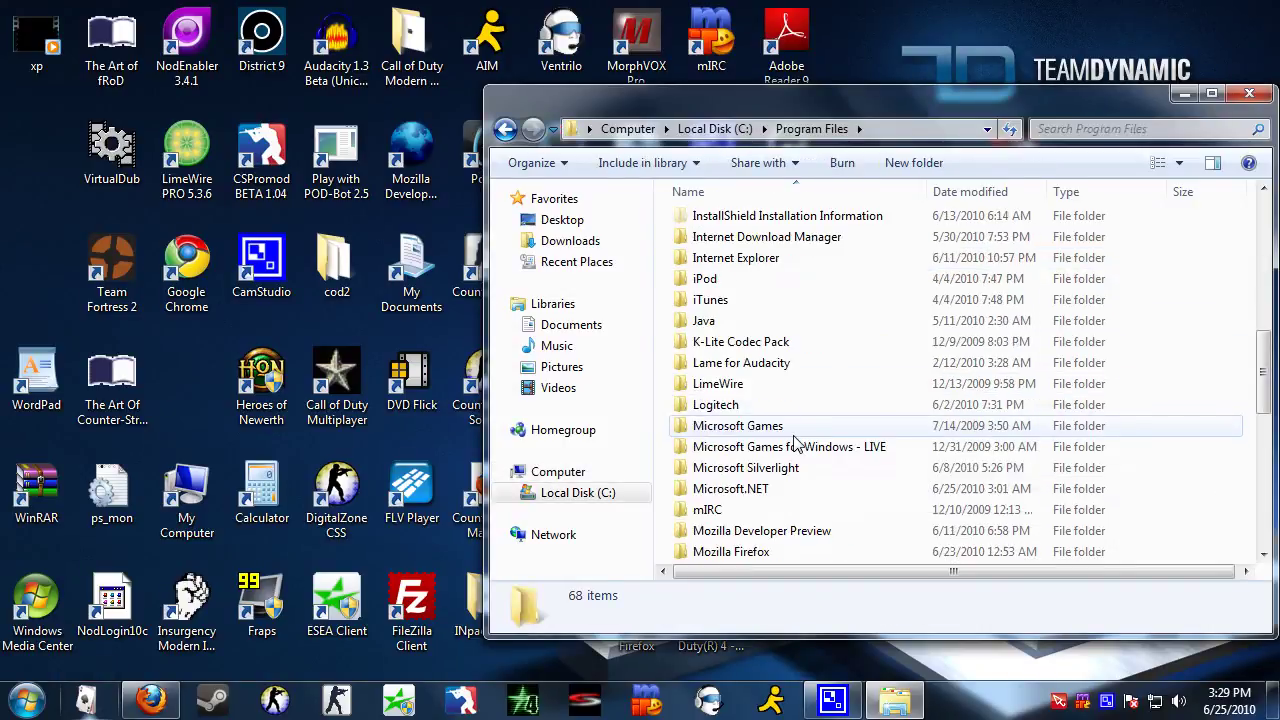
double_click(766, 368)
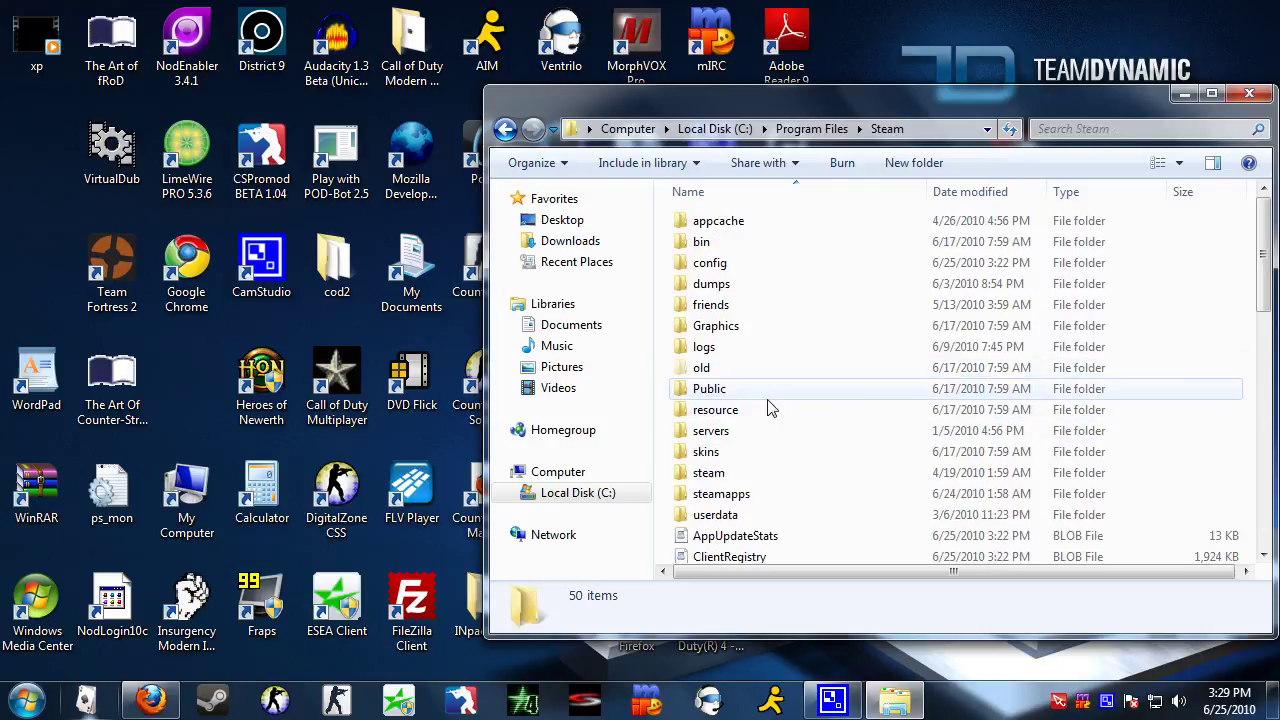
- Go through steamapps, the account folder, counter-strike source, cstrike and cfg, and open autoexec
scroll(770, 408, "down", 4)
scroll(776, 380, "up", 1)
double_click(774, 322)
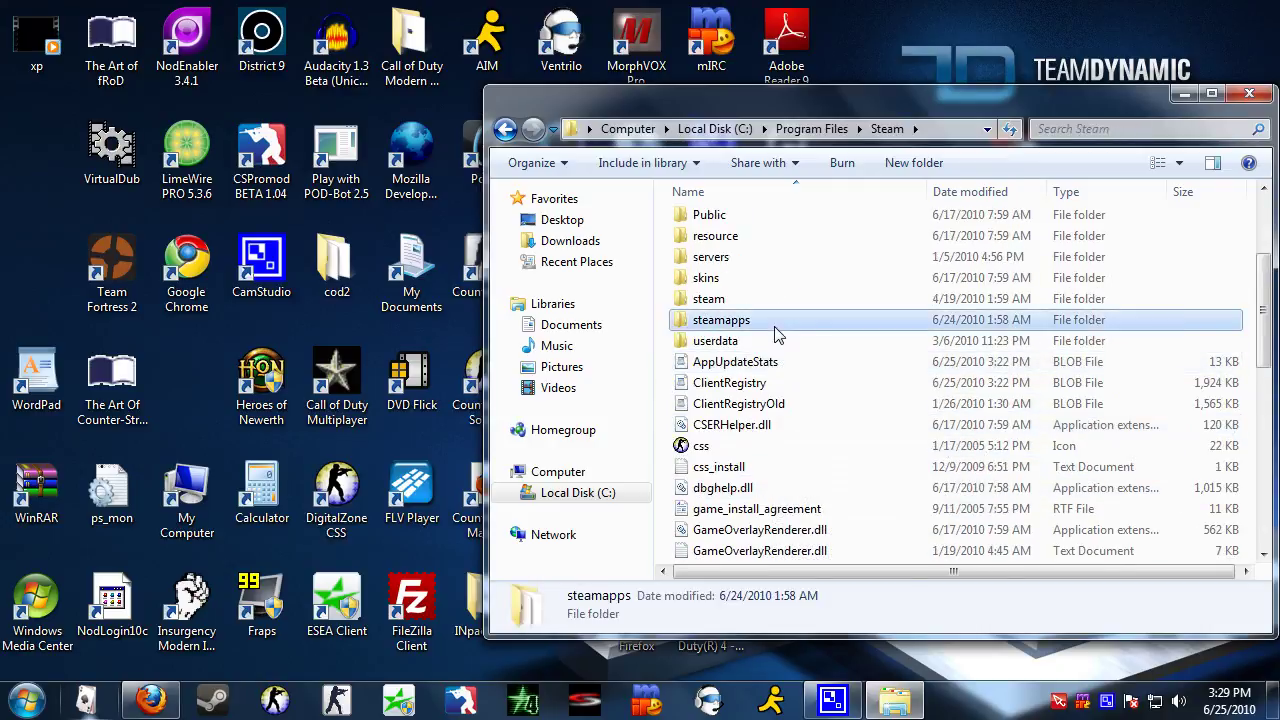
double_click(755, 261)
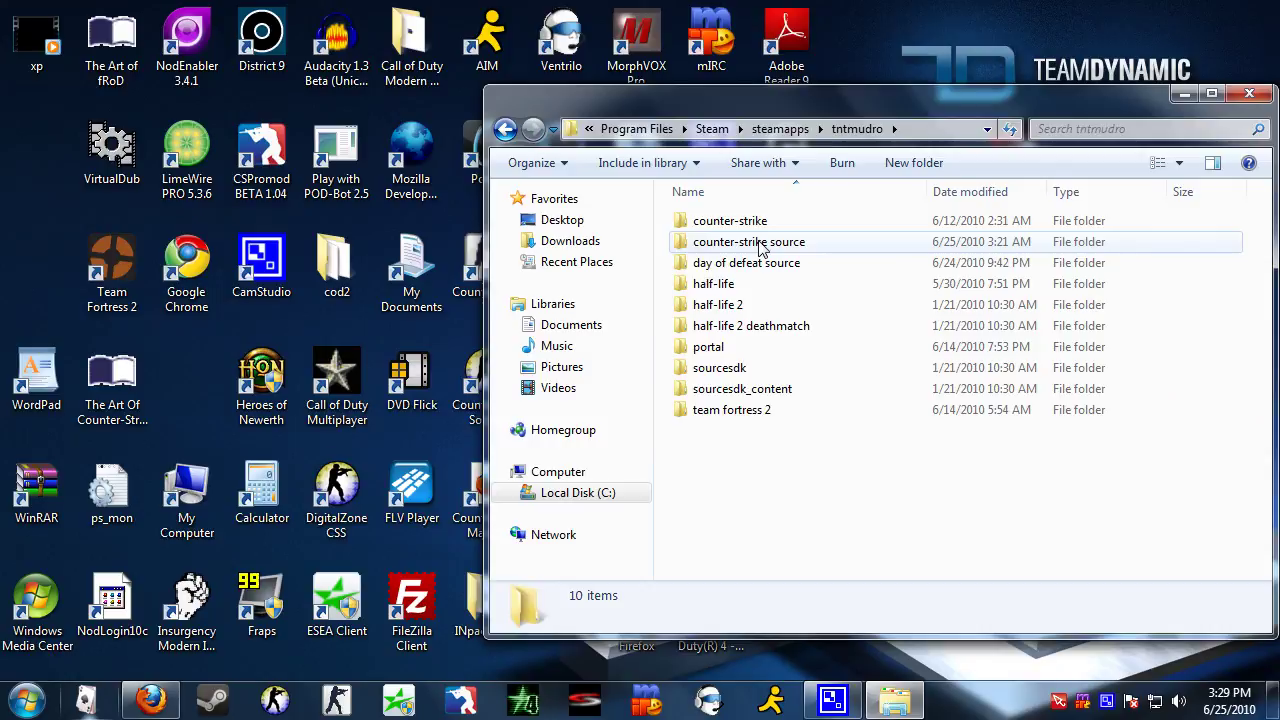
double_click(758, 243)
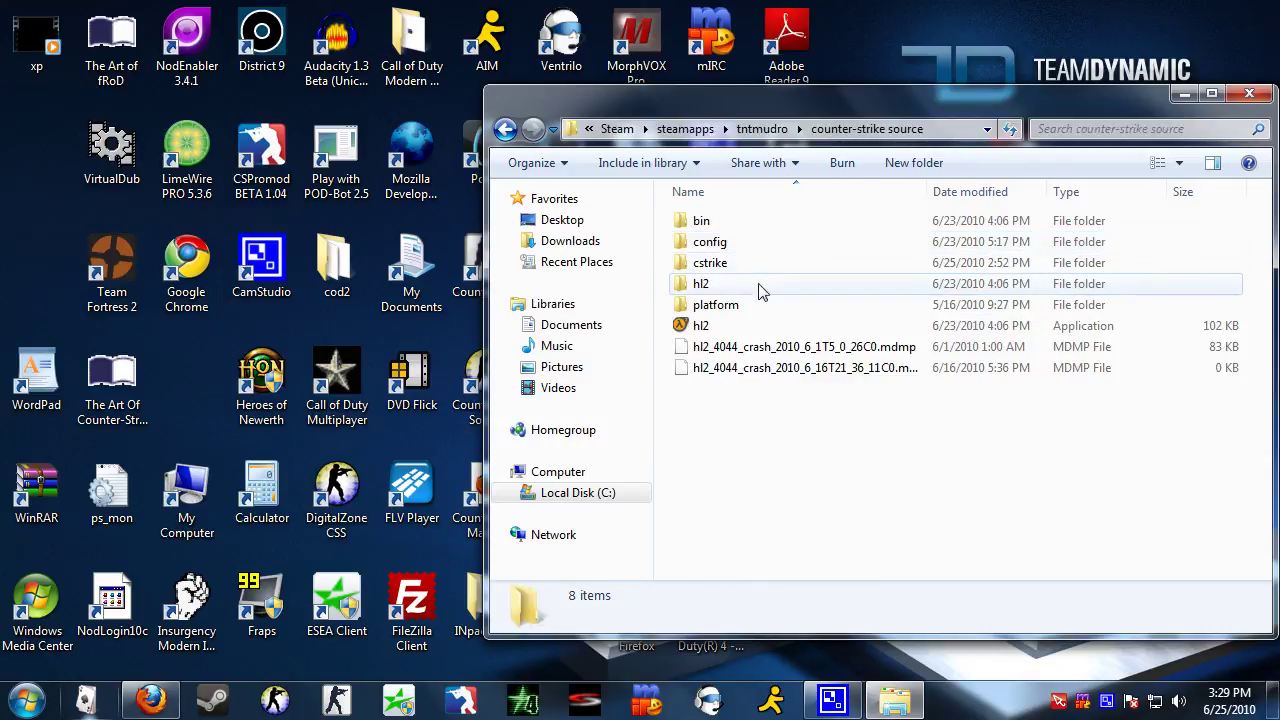
double_click(743, 264)
double_click(744, 264)
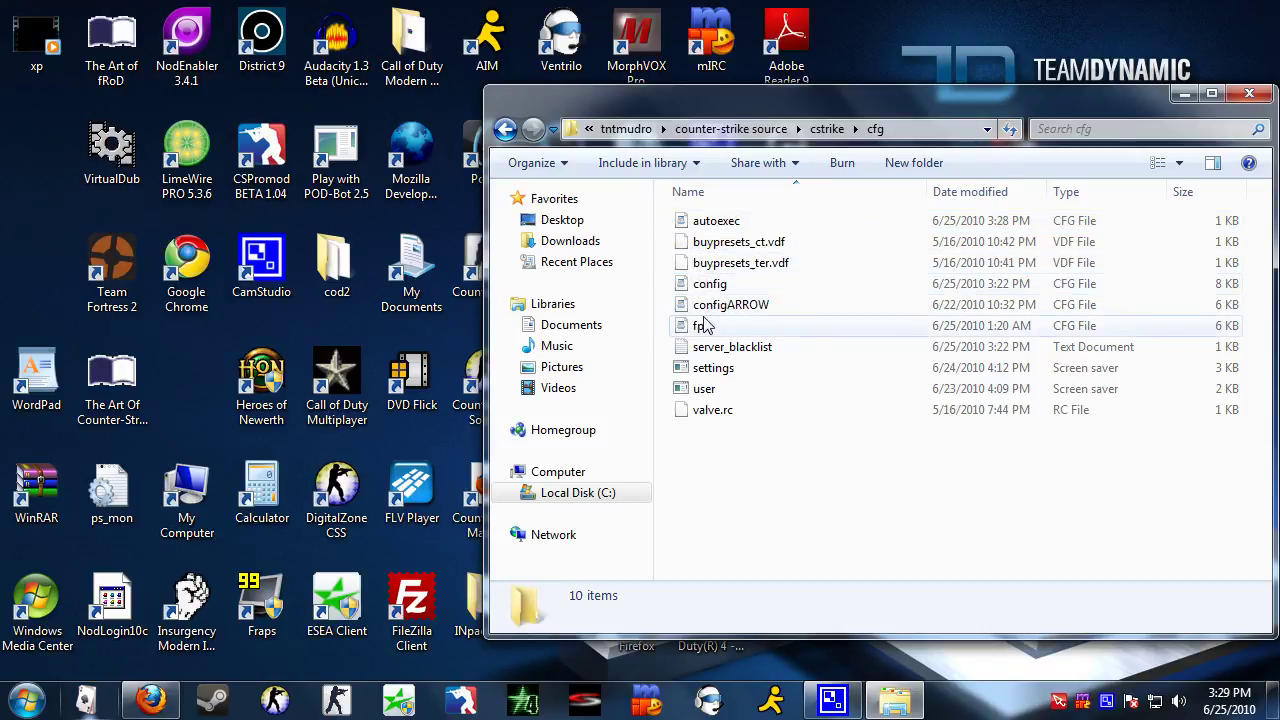
double_click(748, 226)
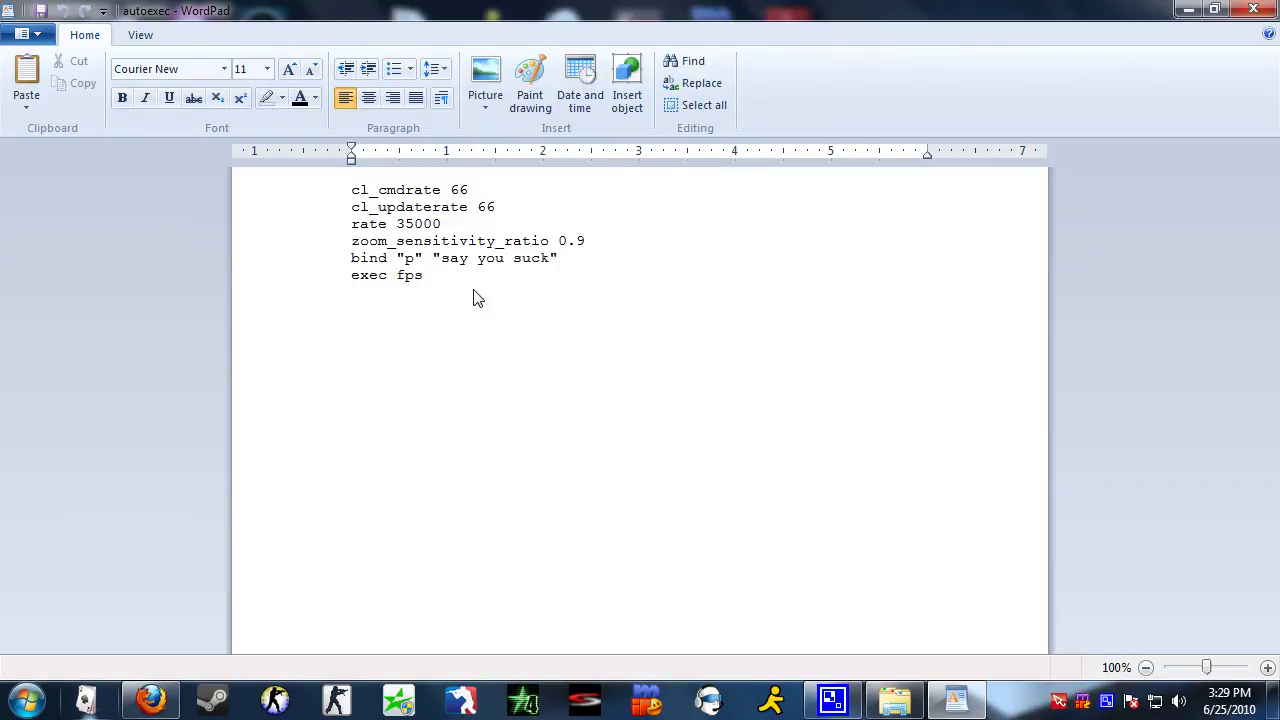
- Restore WordPad and tile it top-left beside the cfg folder window
left_click(1212, 11)
left_click_drag(650, 92, 314, 50)
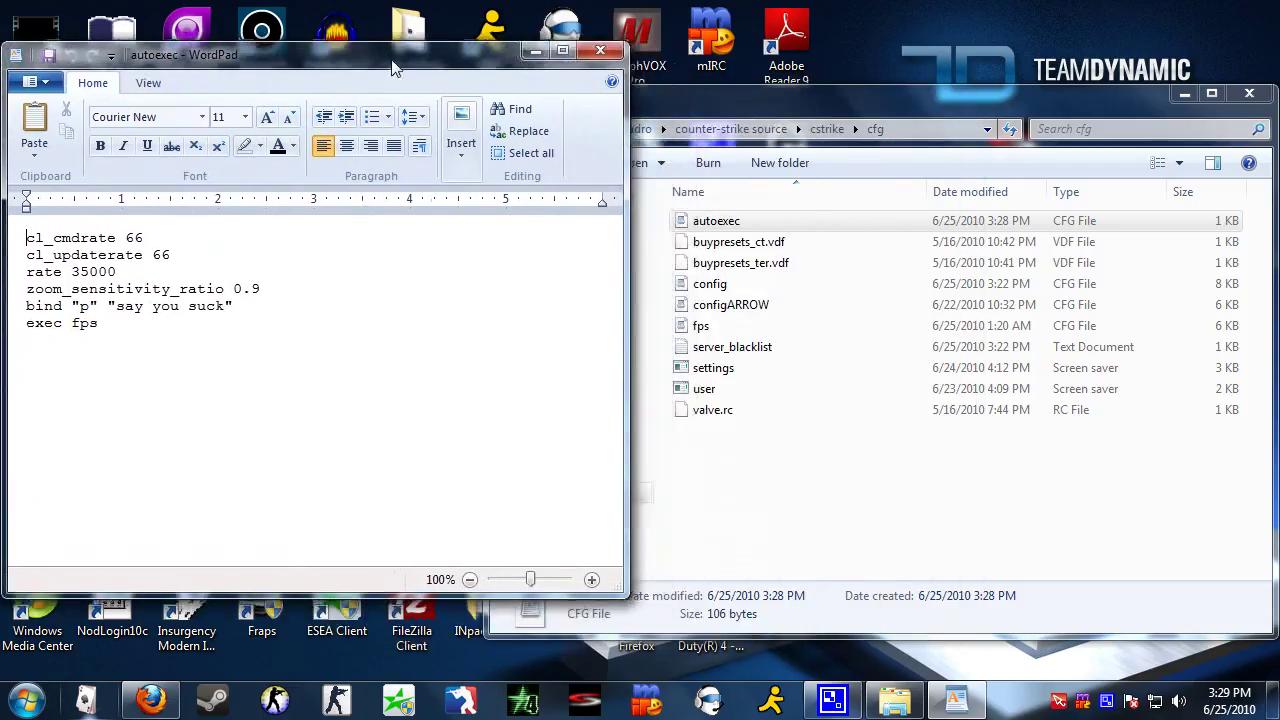
left_click_drag(836, 93, 944, 59)
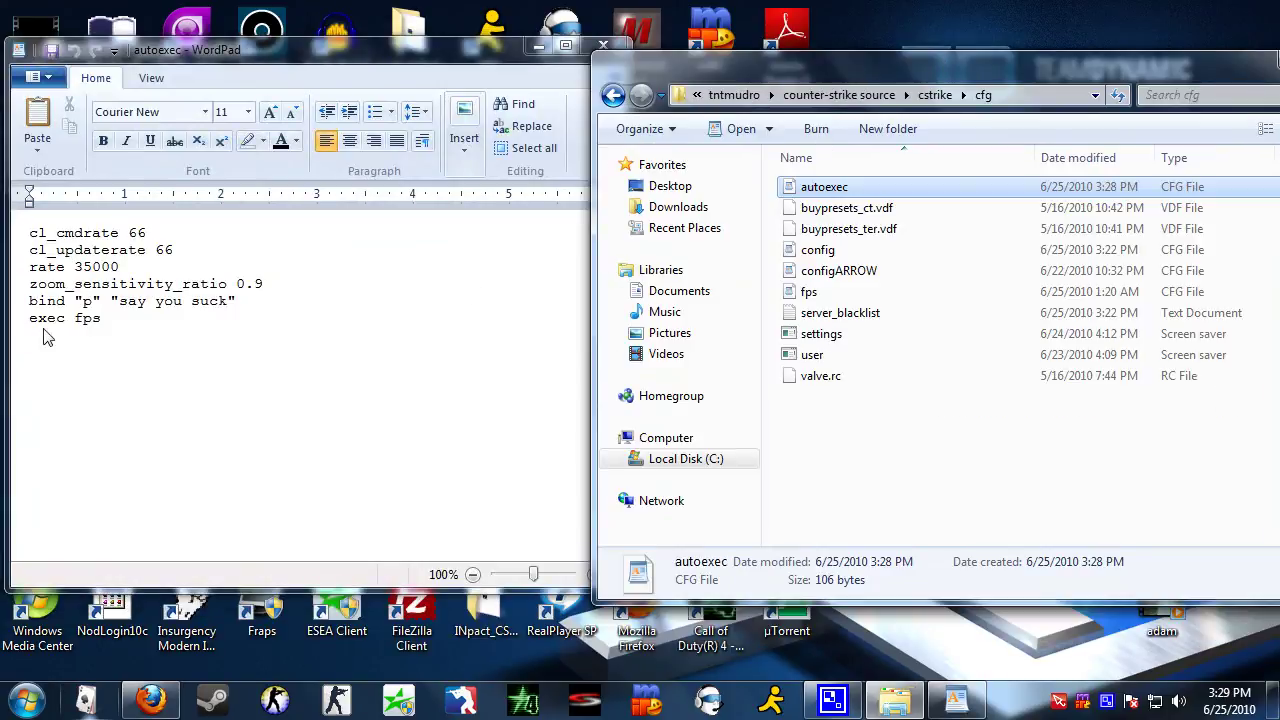
left_click(97, 328)
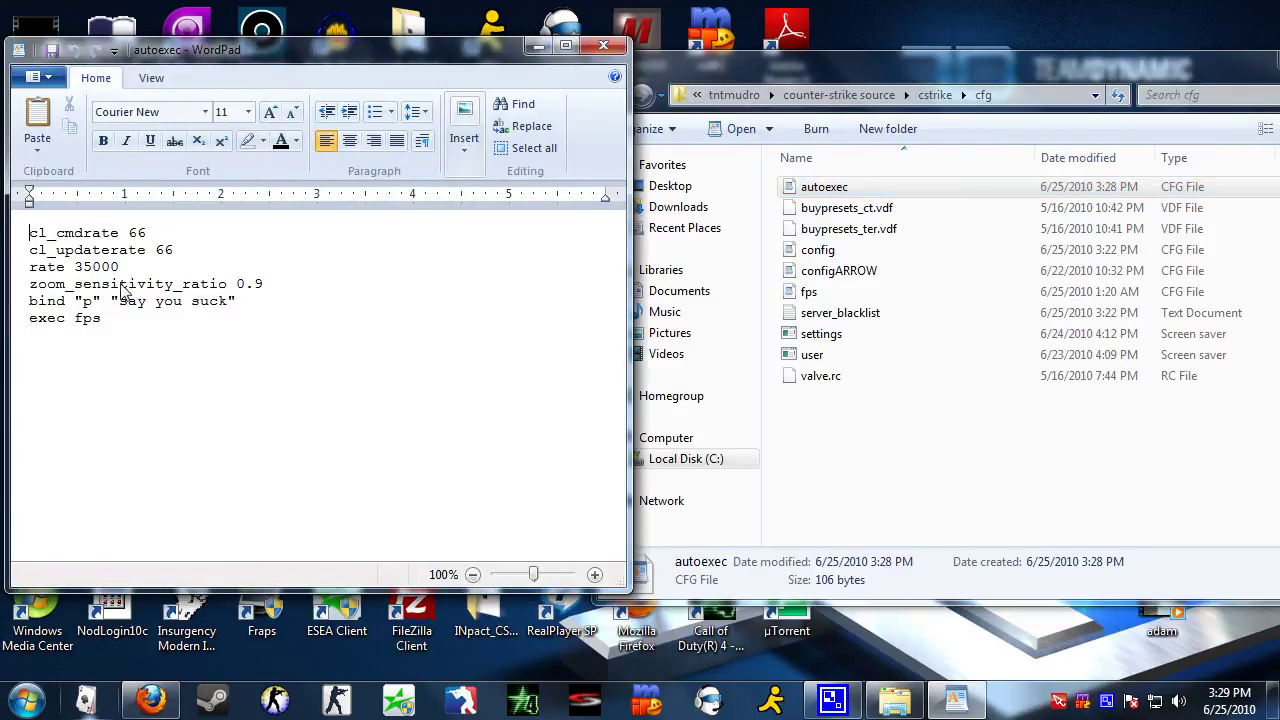
- Select the cl_cmdrate, cl_updaterate, rate and zoom_sensitivity_ratio lines in turn
left_click_drag(150, 238, 28, 238)
left_click_drag(200, 252, 27, 257)
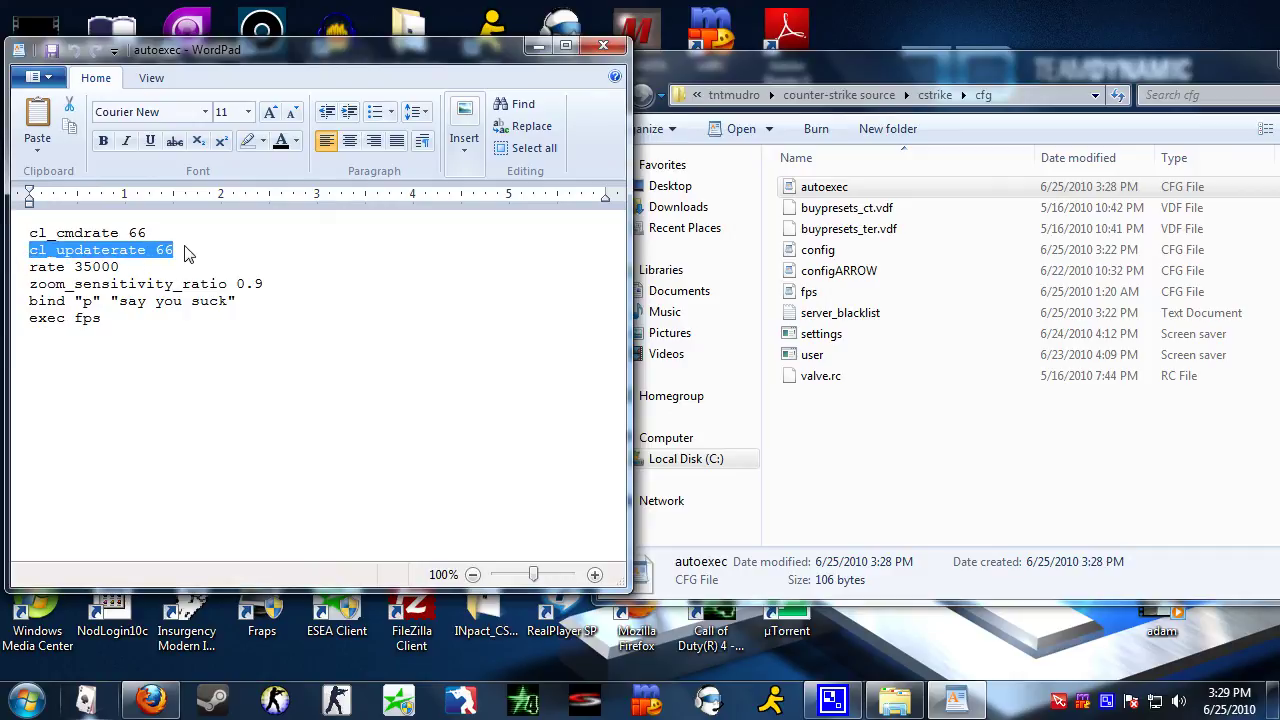
left_click_drag(122, 268, 28, 268)
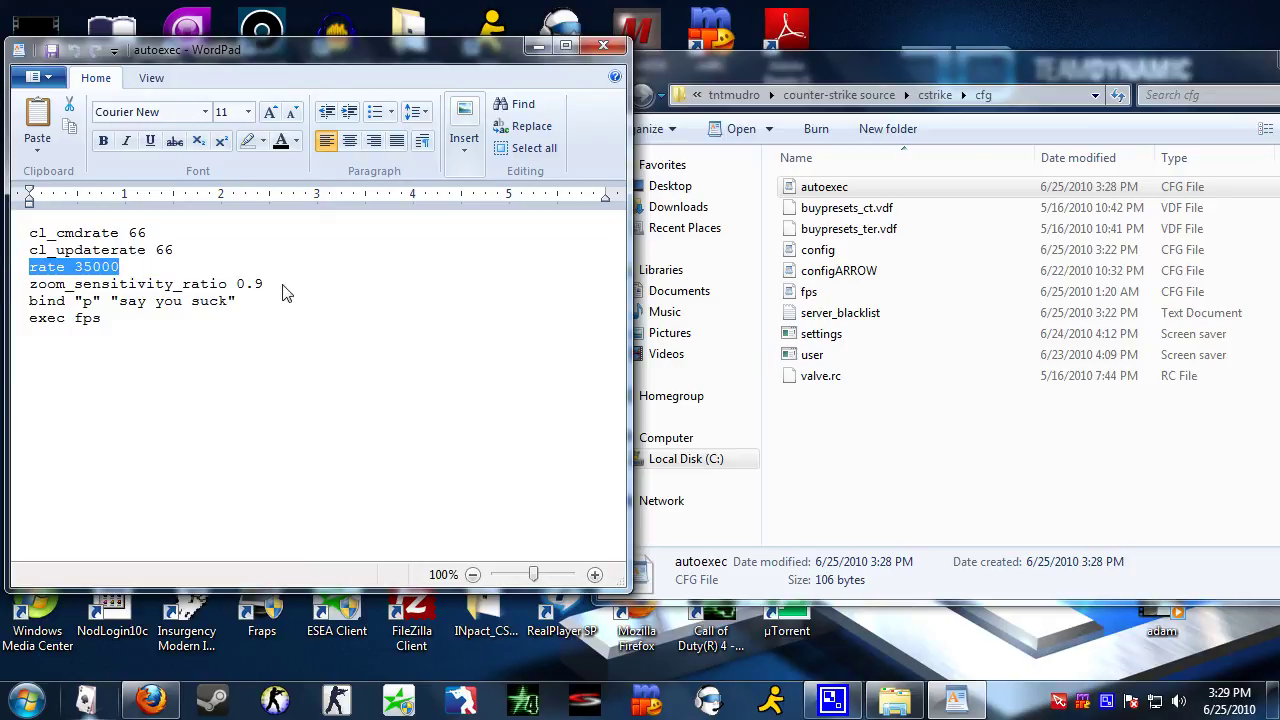
left_click_drag(282, 286, 30, 286)
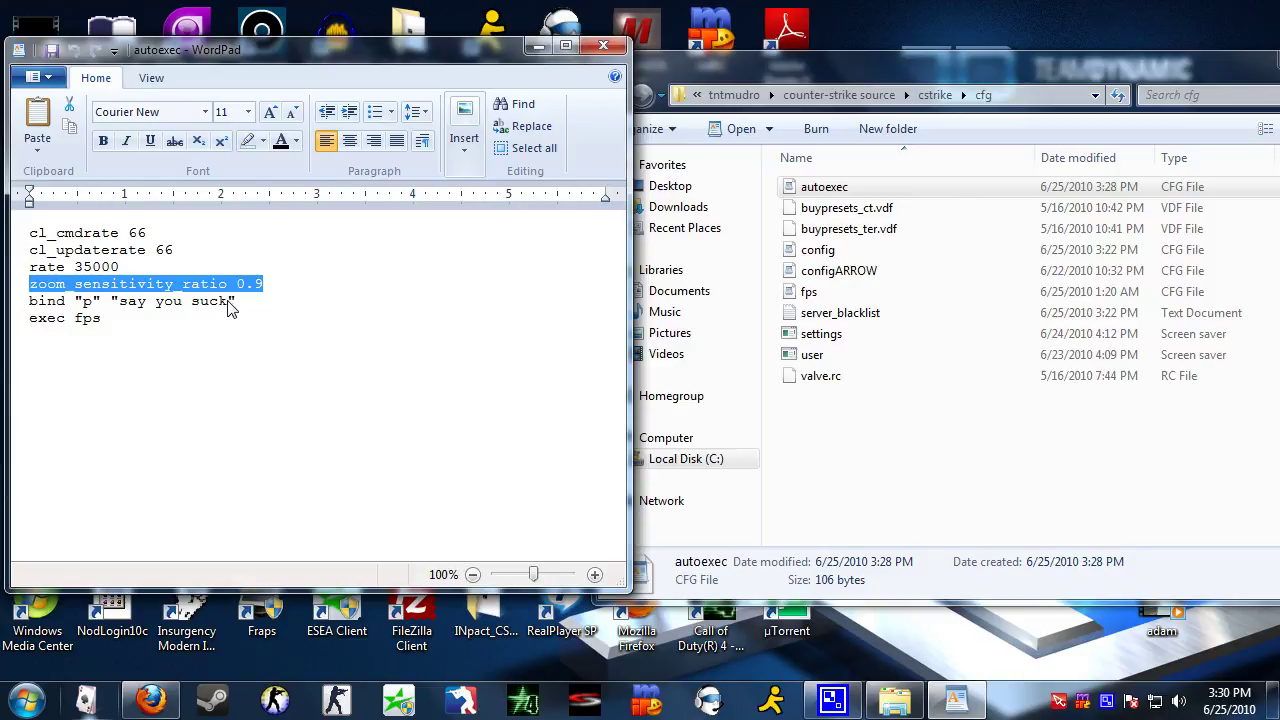
- Change the bind line to "say_team you suck" so the message goes to the team
left_click(143, 309)
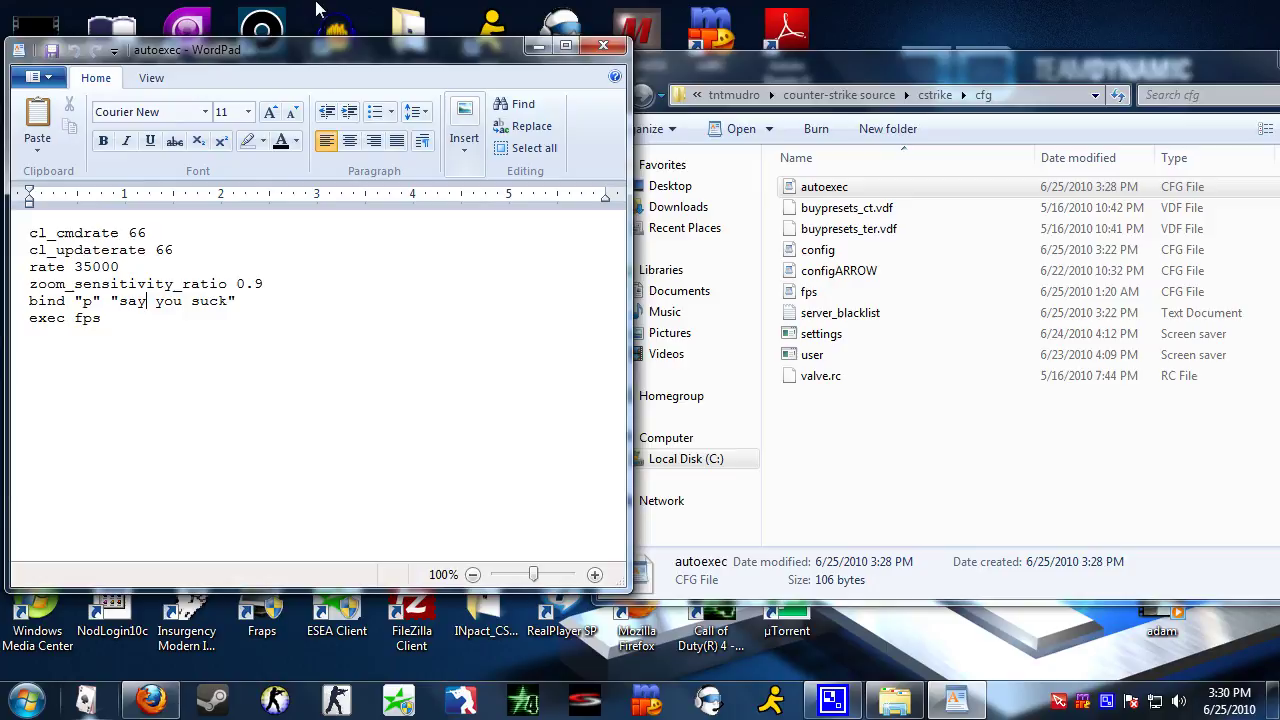
type("_team")
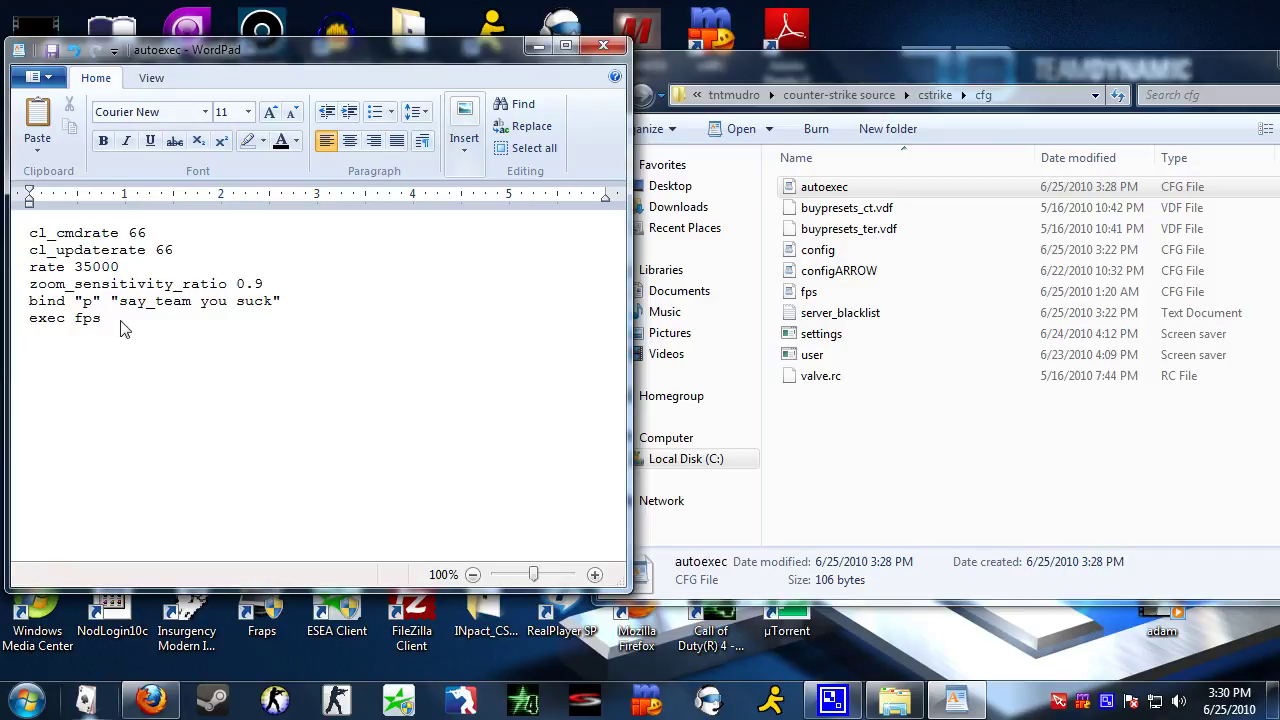
left_click_drag(123, 323, 3, 320)
left_click(88, 318)
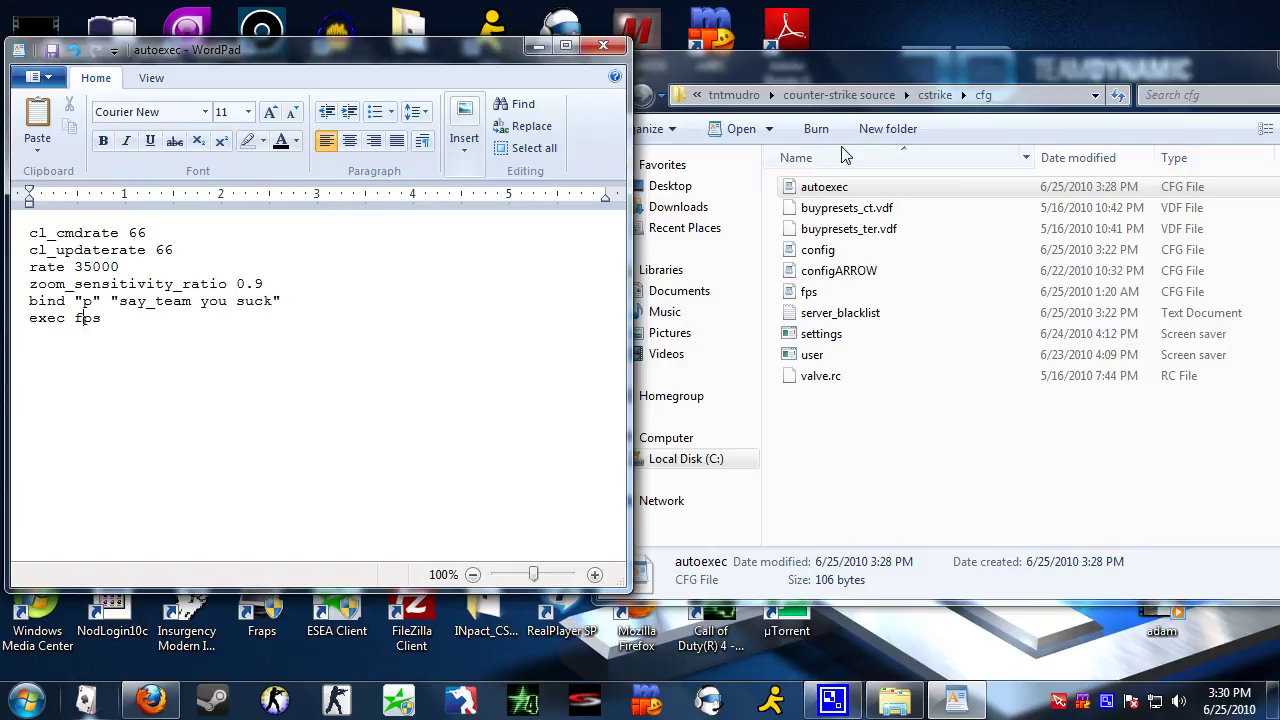
left_click(812, 296)
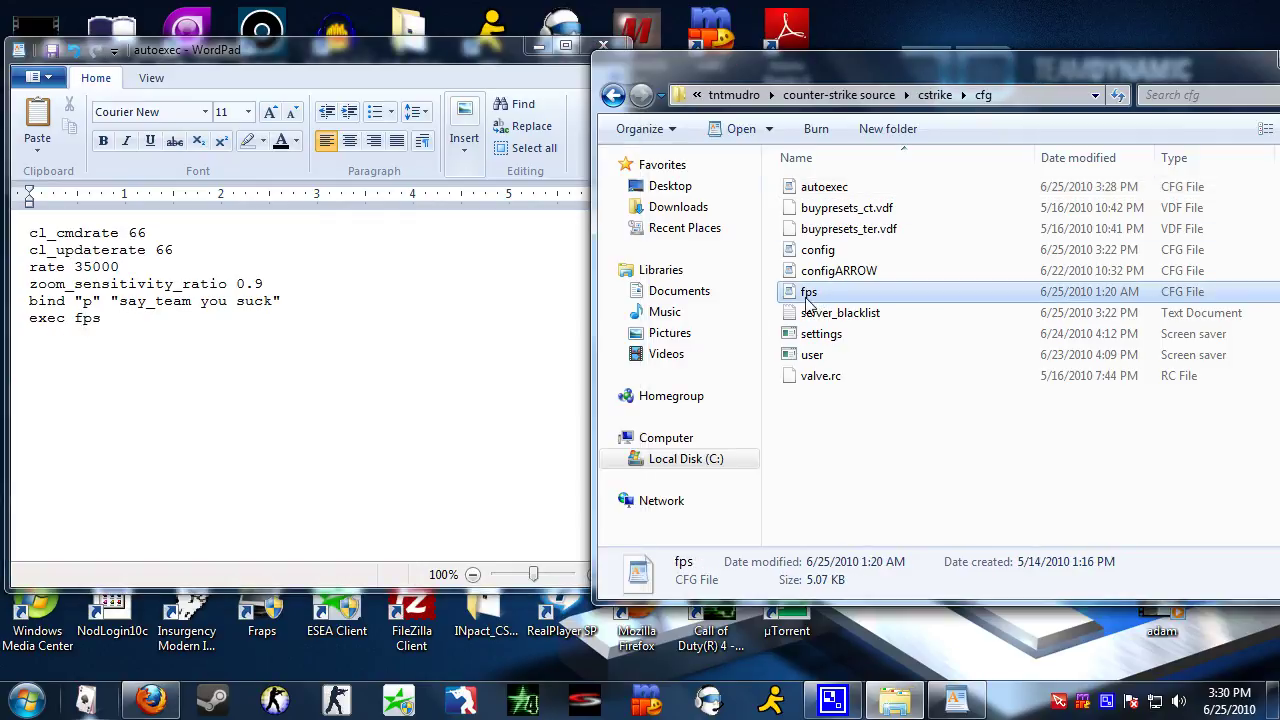
double_click(810, 298)
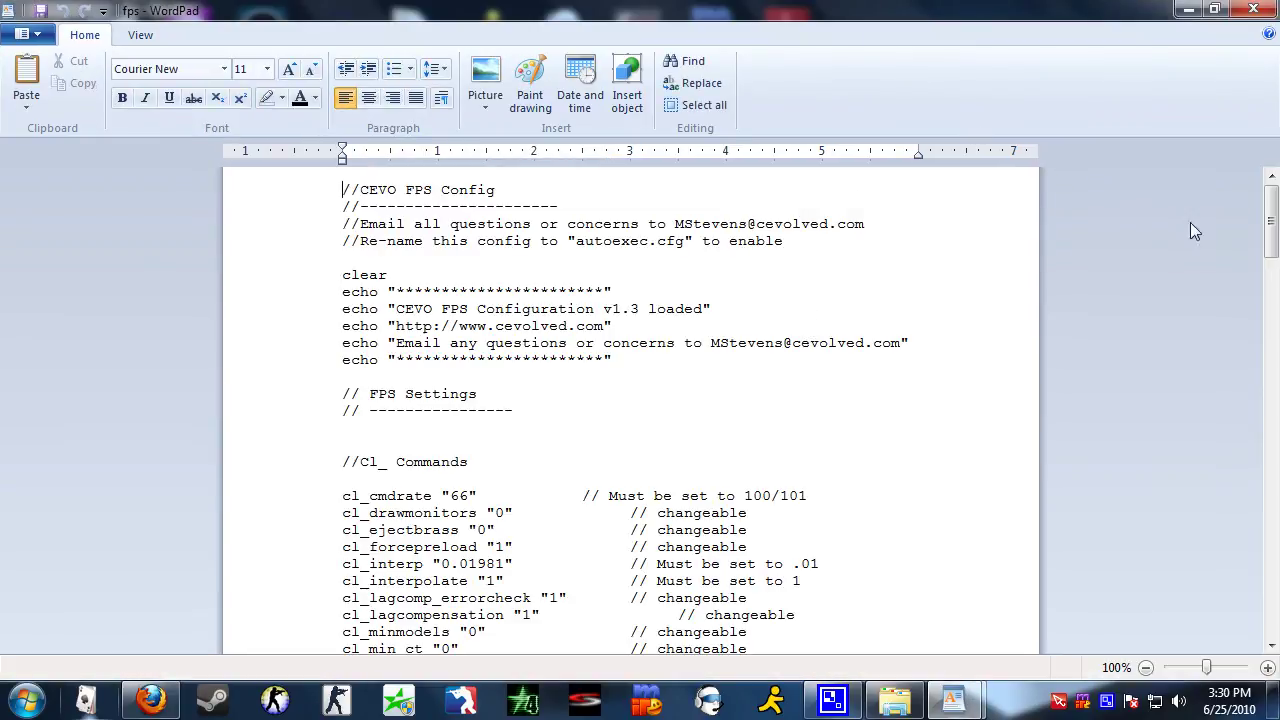
mouse_move(1268, 218)
left_mouse_down()
mouse_move(1268, 470)
mouse_move(1272, 197)
left_mouse_up()
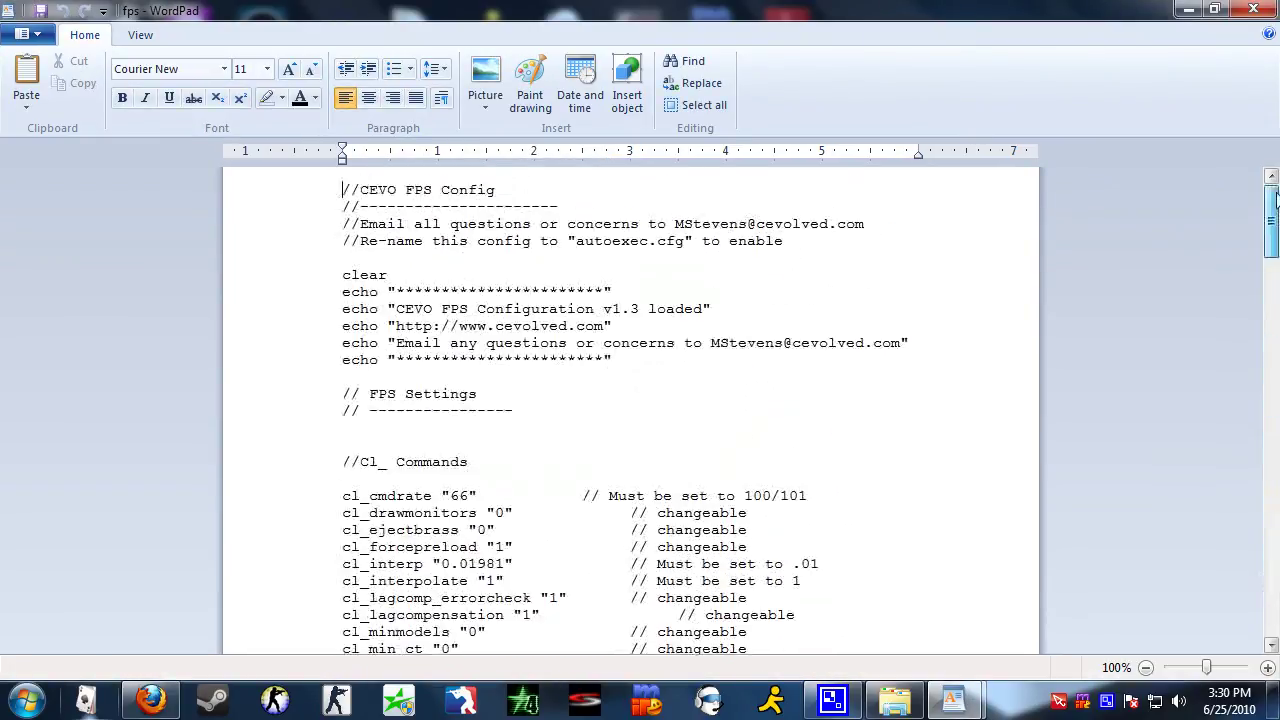
left_click(1252, 9)
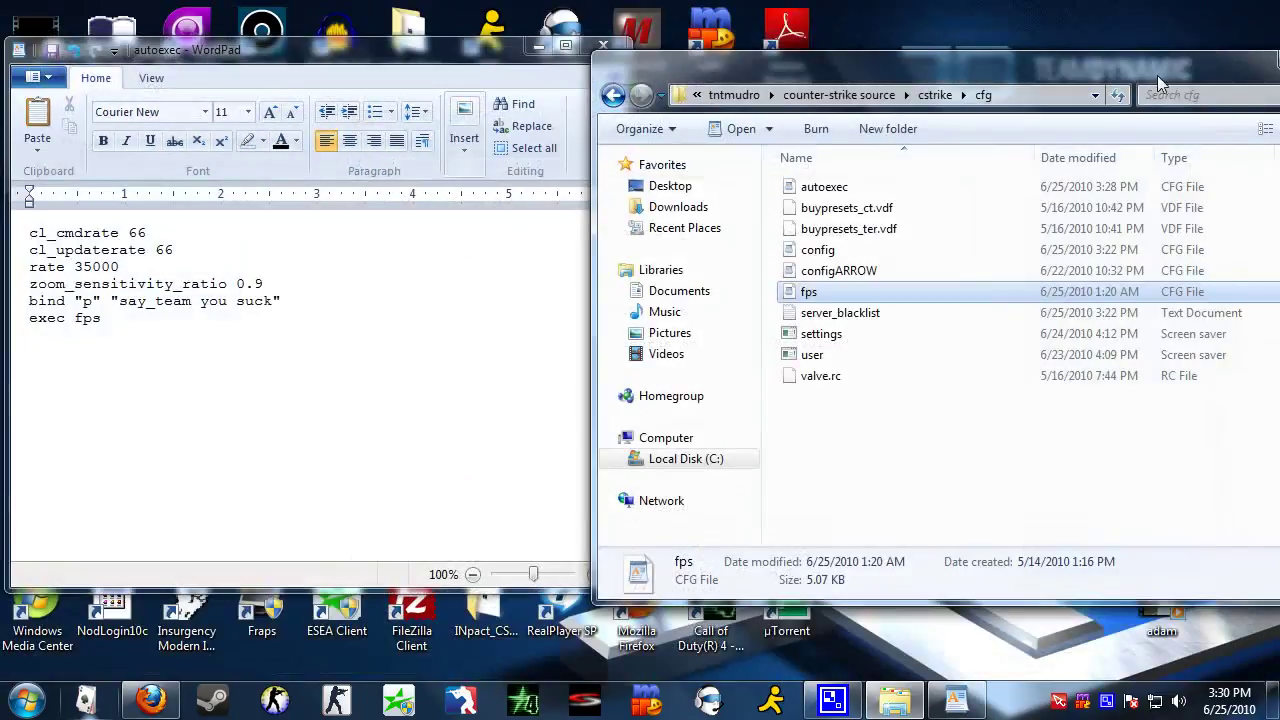